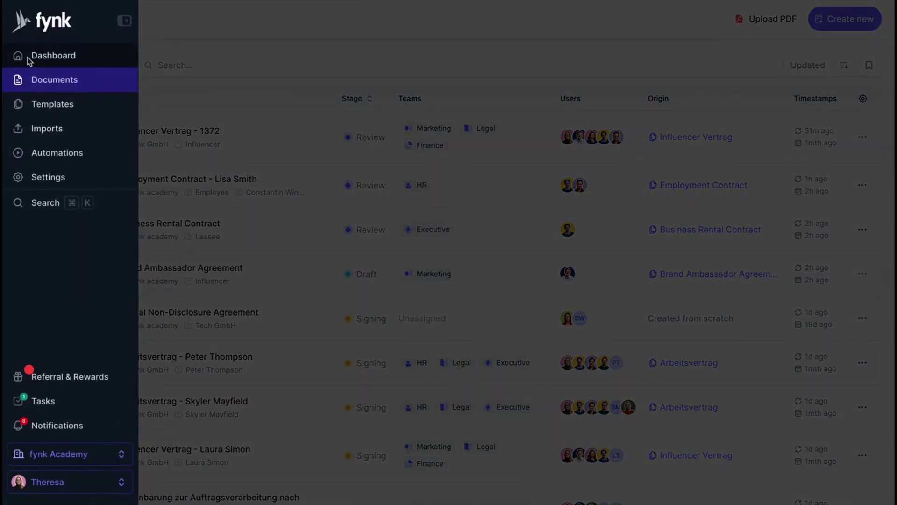
From the Dashboard's stage donut, list the four documents in the Signed stage.
{"action": "left_click", "coordinate": [26, 58]}
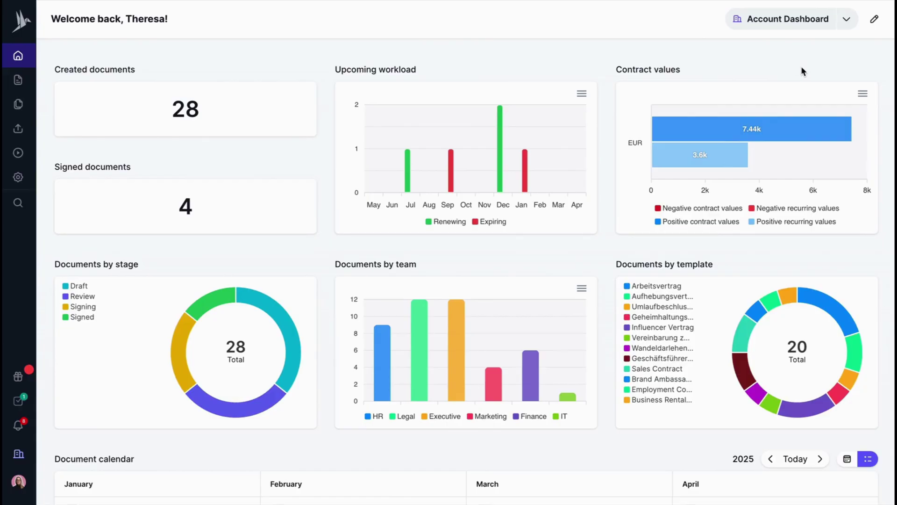
{"action": "scroll", "coordinate": [802, 70], "scroll_direction": "down", "scroll_amount": 3}
{"action": "scroll", "coordinate": [802, 70], "scroll_direction": "down", "scroll_amount": 1}
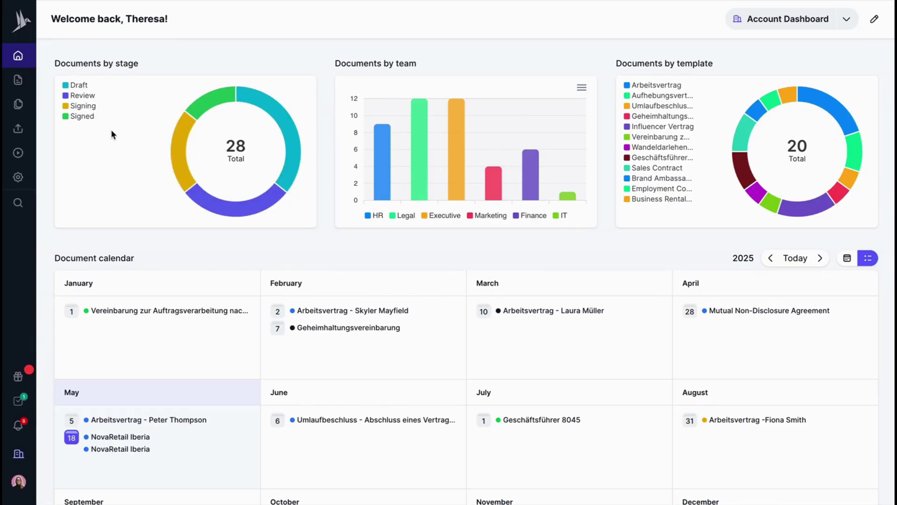
{"action": "left_click", "coordinate": [208, 104]}
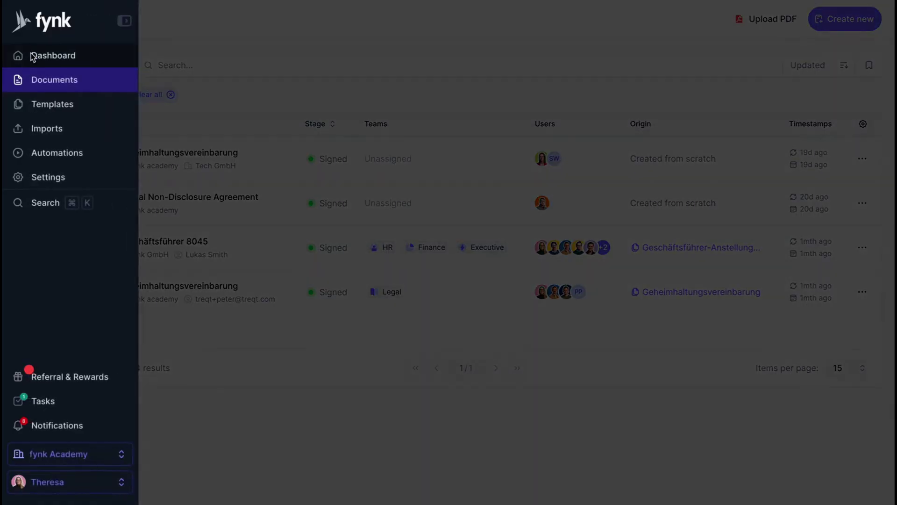
Switch from the Account dashboard to the Personal dashboard.
{"action": "left_click", "coordinate": [33, 55]}
{"action": "left_click", "coordinate": [846, 19]}
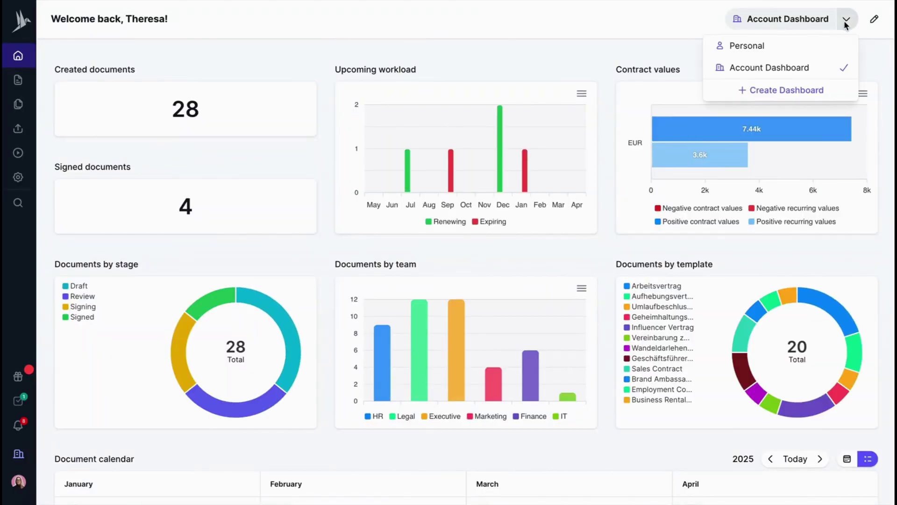
{"action": "left_click", "coordinate": [811, 46]}
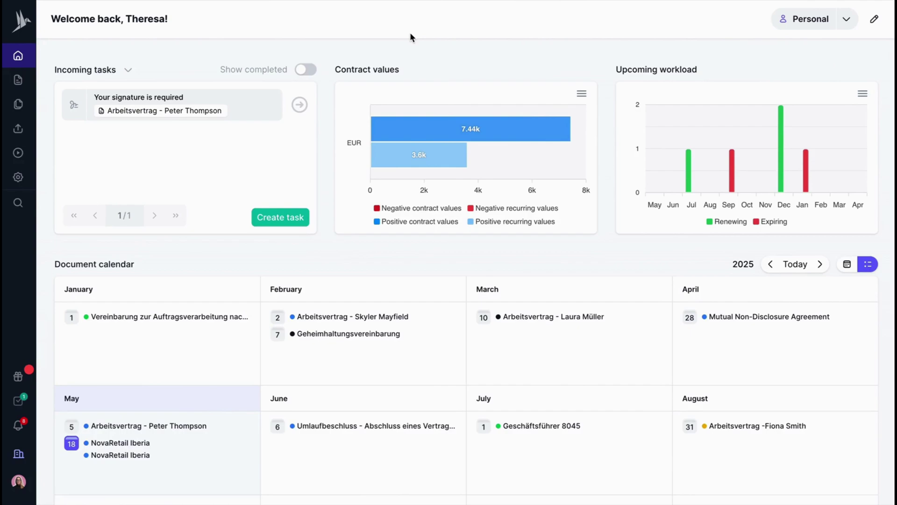
Toggle completed tasks on and off, then open the Arbeitsvertrag awaiting your signature.
{"action": "left_click", "coordinate": [305, 70]}
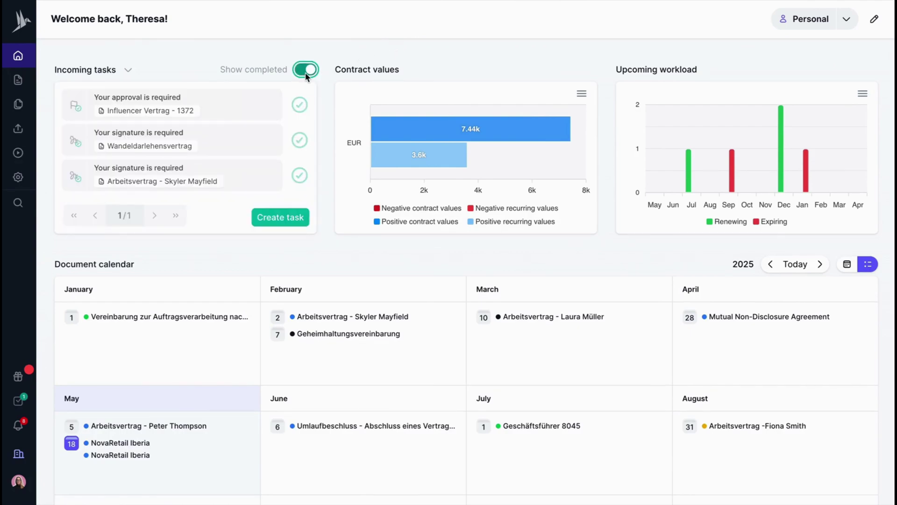
{"action": "left_click", "coordinate": [306, 73]}
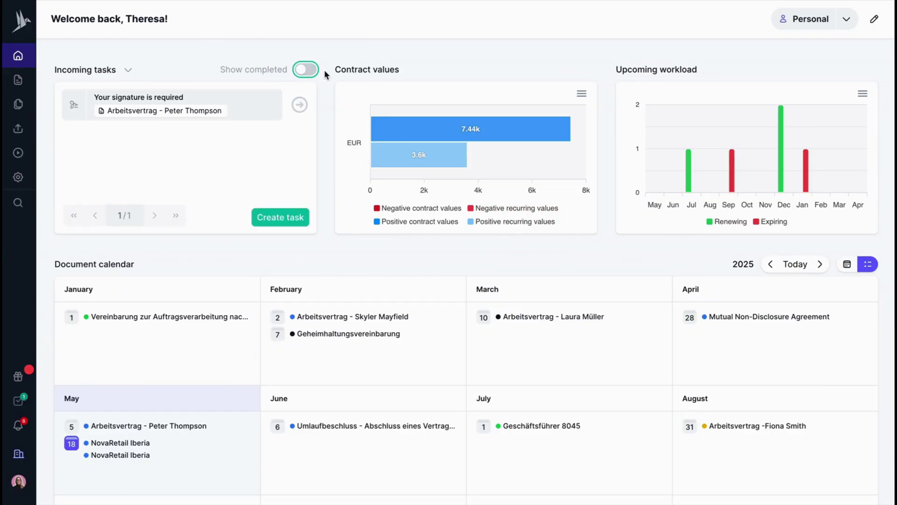
{"action": "scroll", "coordinate": [325, 96], "scroll_direction": "down", "scroll_amount": 1}
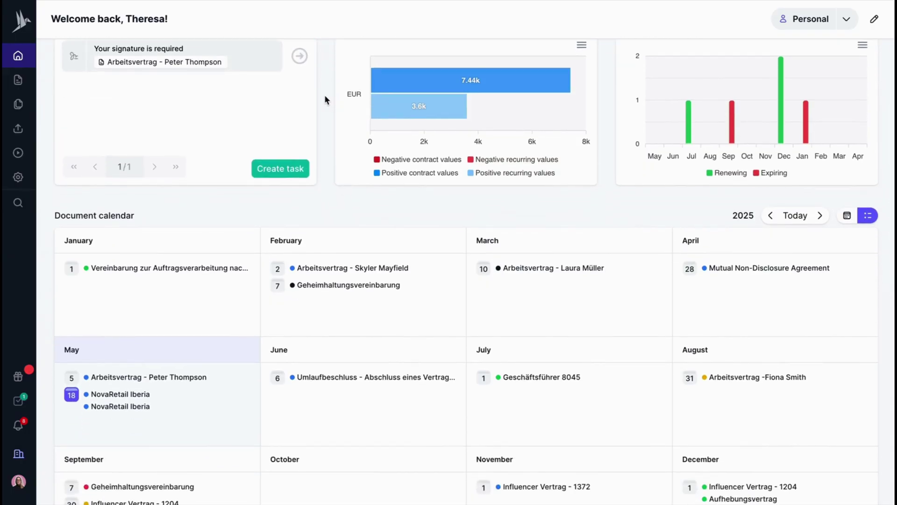
{"action": "left_click", "coordinate": [299, 57]}
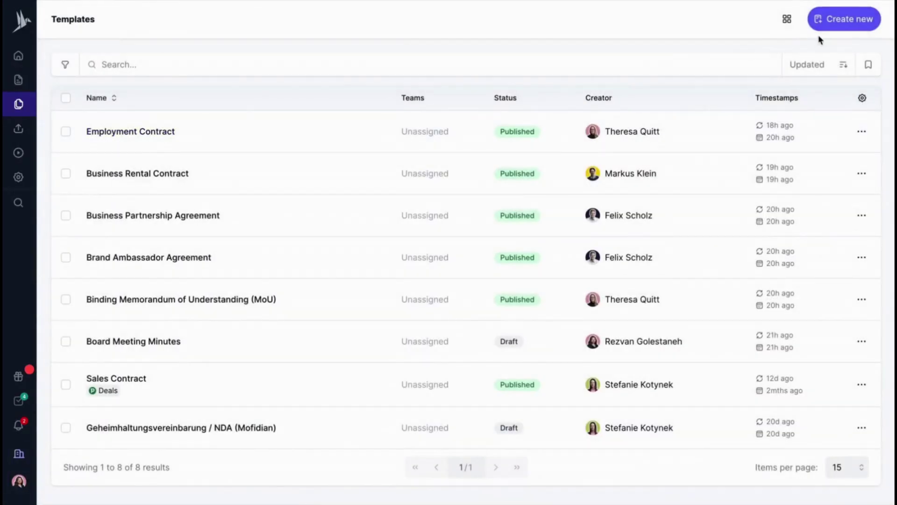
Create a new contract template named 'Executive employment contract'.
{"action": "left_click", "coordinate": [826, 26]}
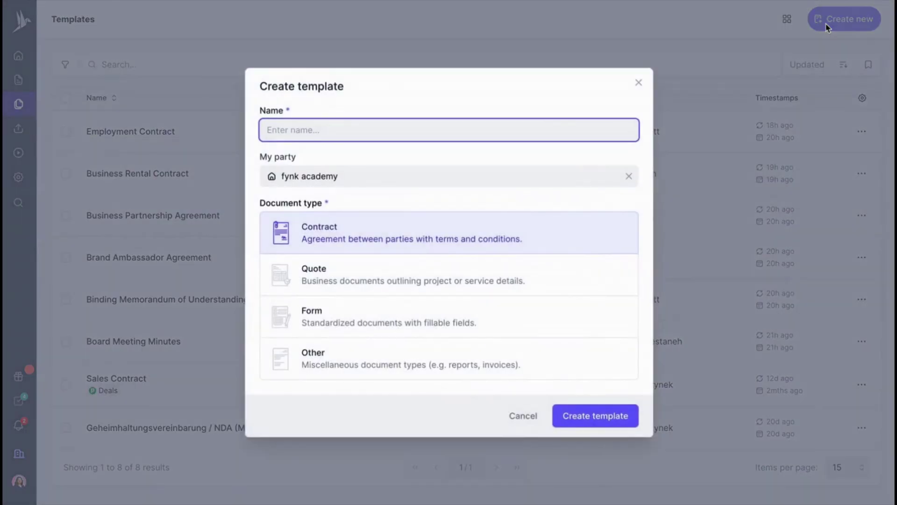
{"action": "type", "text": "Executive employment contract"}
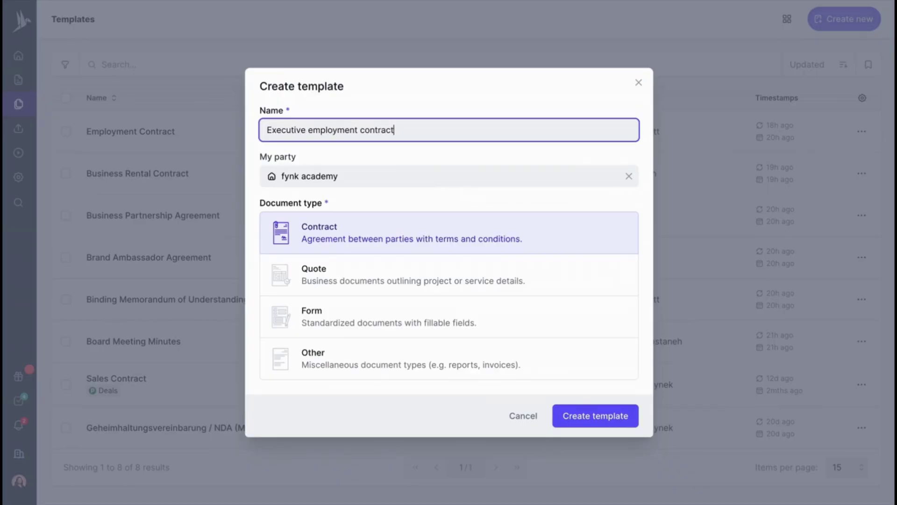
{"action": "left_click", "coordinate": [607, 415]}
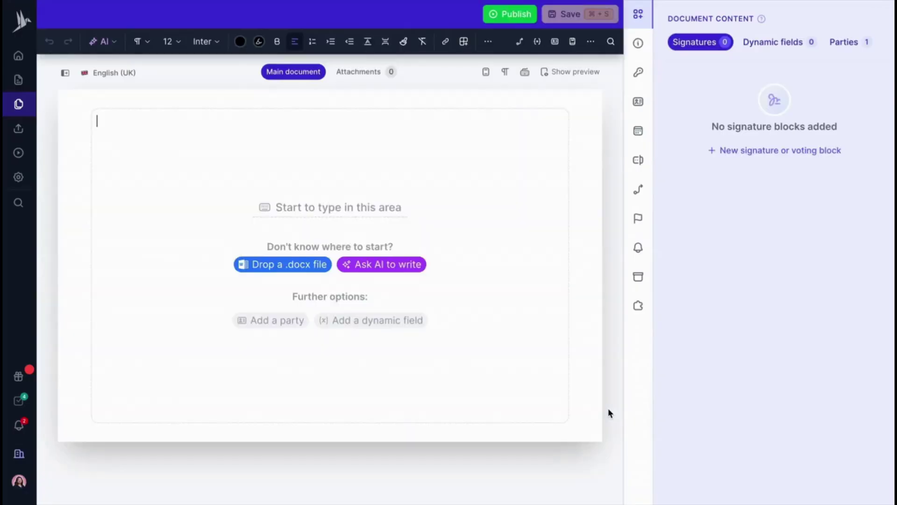
Import the executive employment contract Word file into the template body.
{"action": "left_click", "coordinate": [255, 264]}
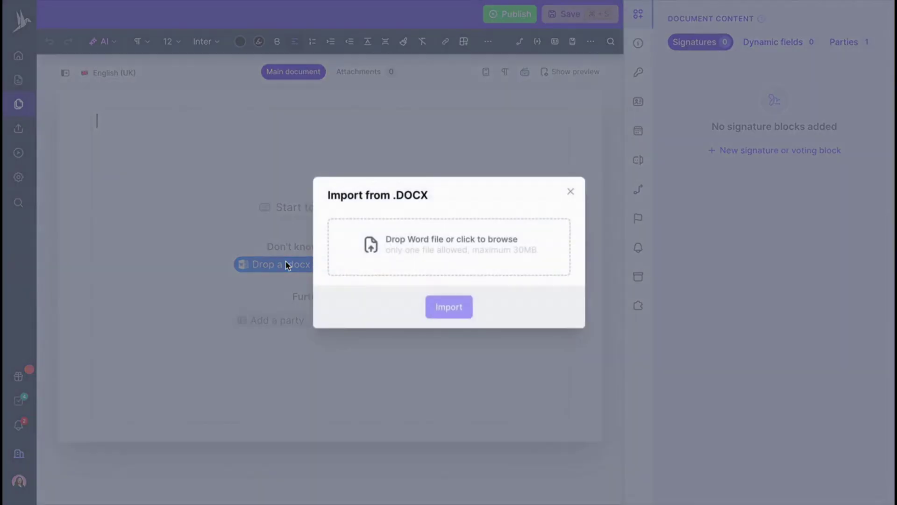
{"action": "left_click", "coordinate": [460, 257]}
{"action": "left_click", "coordinate": [321, 206]}
{"action": "left_click", "coordinate": [669, 376]}
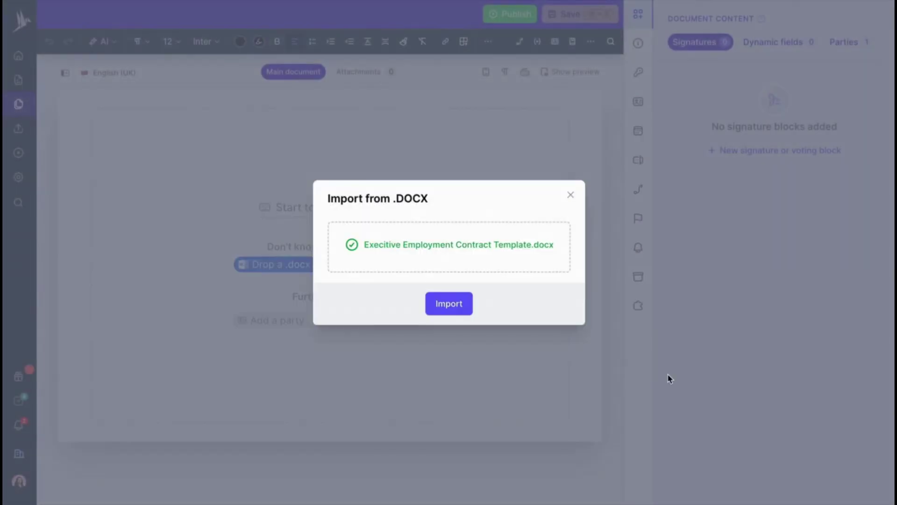
{"action": "left_click", "coordinate": [439, 306]}
Widen the line spacing of the General and Exclusive Services paragraphs.
{"action": "scroll", "coordinate": [438, 304], "scroll_direction": "up", "scroll_amount": 10}
{"action": "scroll", "coordinate": [438, 305], "scroll_direction": "up", "scroll_amount": 10}
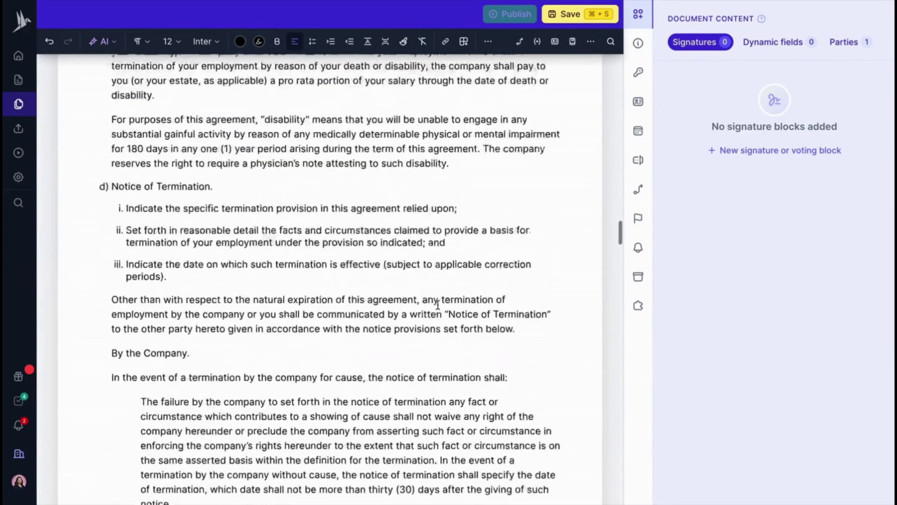
{"action": "scroll", "coordinate": [438, 304], "scroll_direction": "up", "scroll_amount": 10}
{"action": "scroll", "coordinate": [438, 304], "scroll_direction": "up", "scroll_amount": 10}
{"action": "scroll", "coordinate": [438, 304], "scroll_direction": "up", "scroll_amount": 10}
{"action": "scroll", "coordinate": [437, 305], "scroll_direction": "up", "scroll_amount": 10}
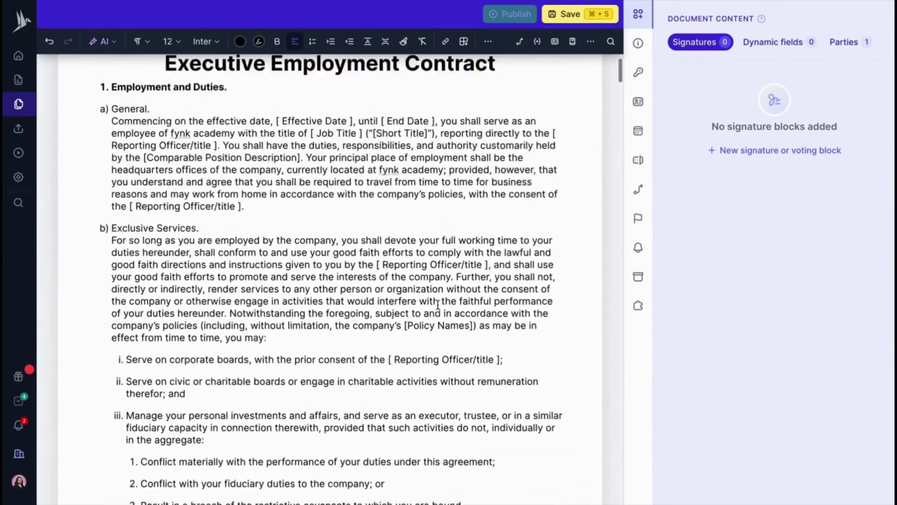
{"action": "mouse_move", "coordinate": [113, 180]}
{"action": "left_mouse_down"}
{"action": "mouse_move", "coordinate": [300, 416]}
{"action": "mouse_move", "coordinate": [296, 482]}
{"action": "mouse_move", "coordinate": [282, 496]}
{"action": "left_mouse_up"}
{"action": "left_click", "coordinate": [367, 43]}
{"action": "left_click", "coordinate": [382, 140]}
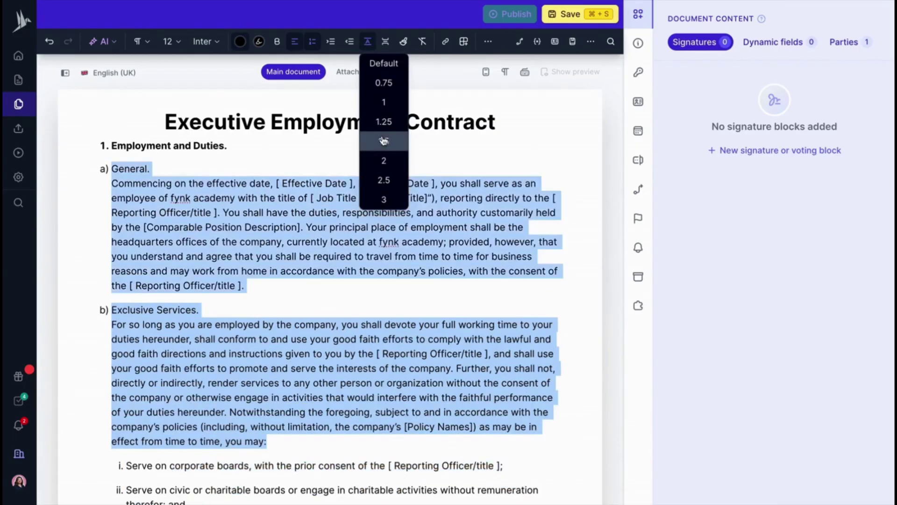
{"action": "left_click", "coordinate": [293, 286]}
Make the 'Employment and Duties.' section heading a Heading 2.
{"action": "triple_click", "coordinate": [189, 146]}
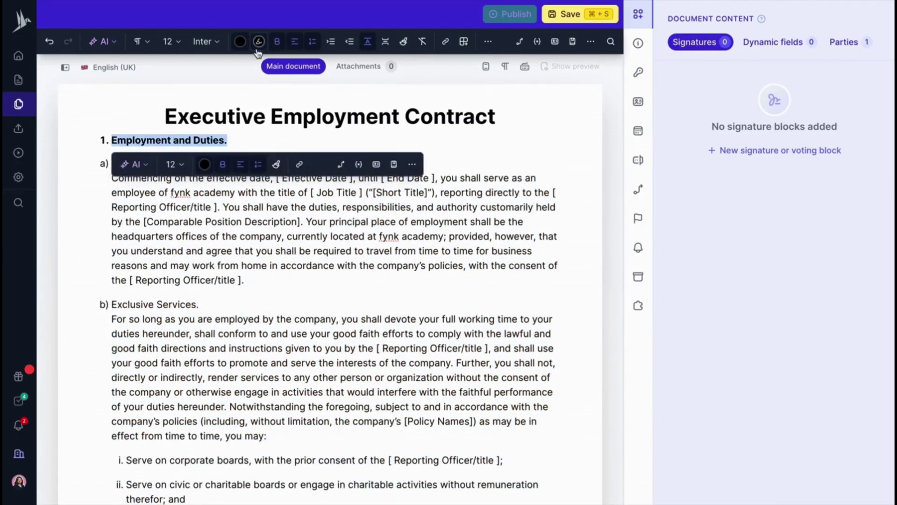
{"action": "left_click", "coordinate": [142, 41]}
{"action": "left_click", "coordinate": [160, 108]}
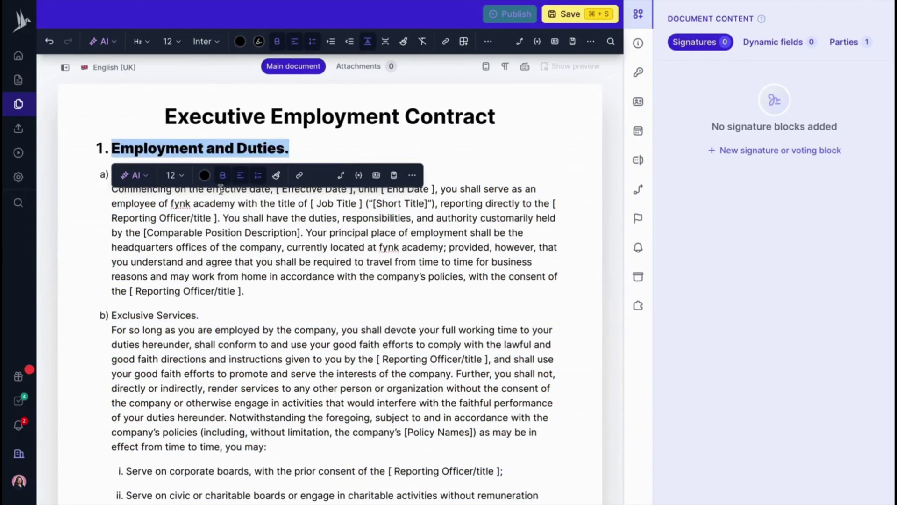
Unbold the Executive Employment Contract title and make it a Heading 1.
{"action": "triple_click", "coordinate": [321, 115]}
{"action": "left_click", "coordinate": [321, 116]}
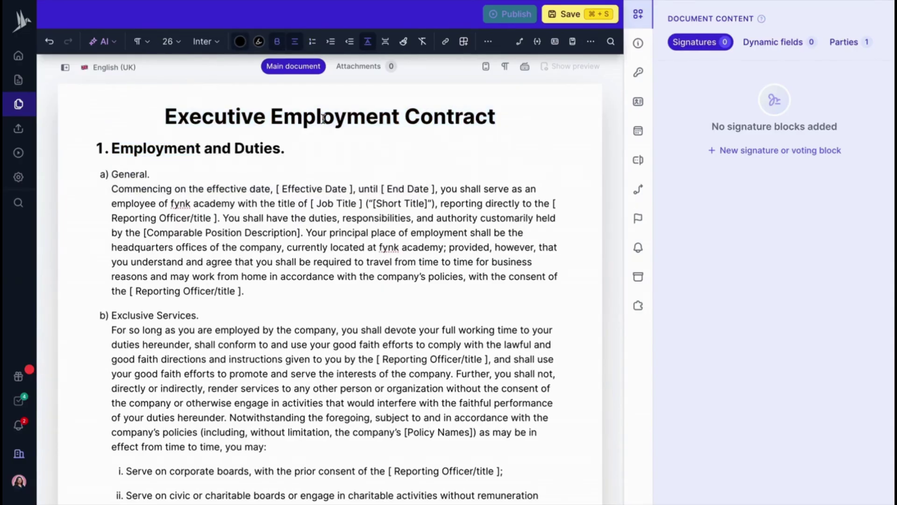
{"action": "triple_click", "coordinate": [321, 116]}
{"action": "left_click", "coordinate": [277, 41]}
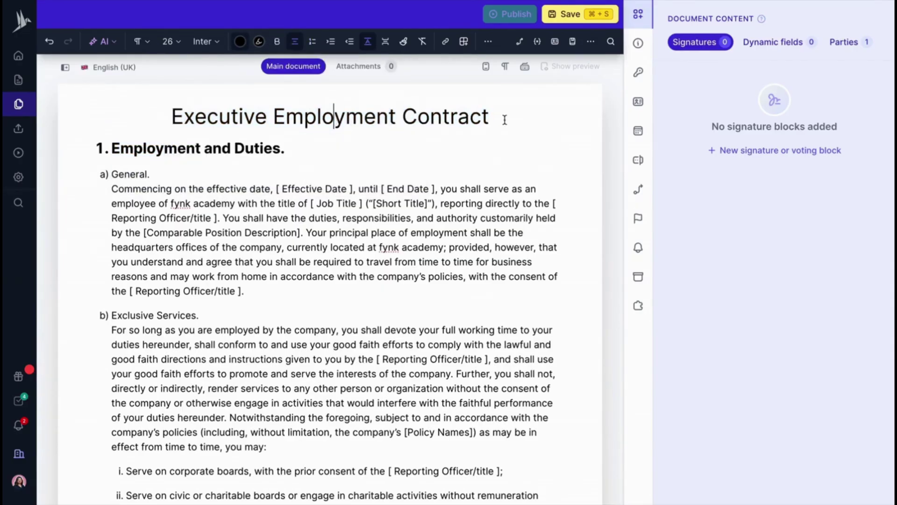
{"action": "left_click", "coordinate": [142, 41]}
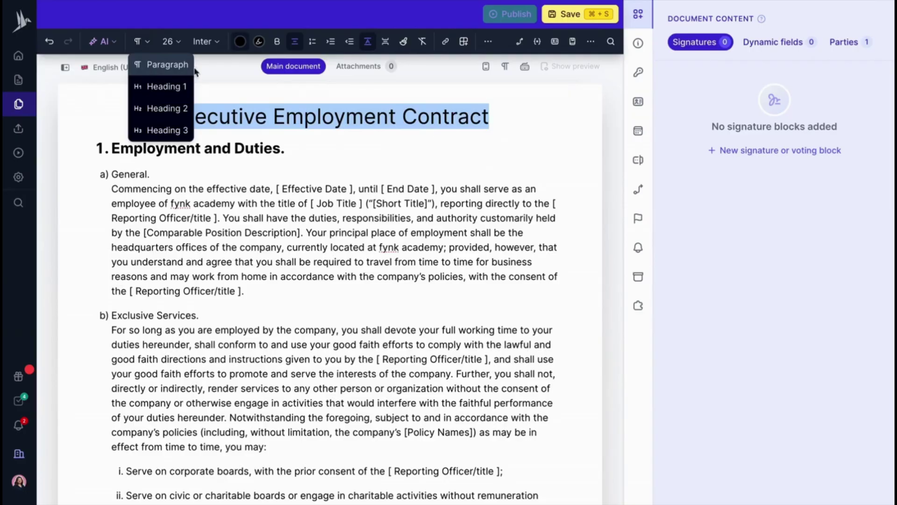
{"action": "left_click", "coordinate": [175, 85]}
{"action": "left_click", "coordinate": [362, 190]}
Apply the fynk - EN header and footer template.
{"action": "left_click", "coordinate": [486, 66]}
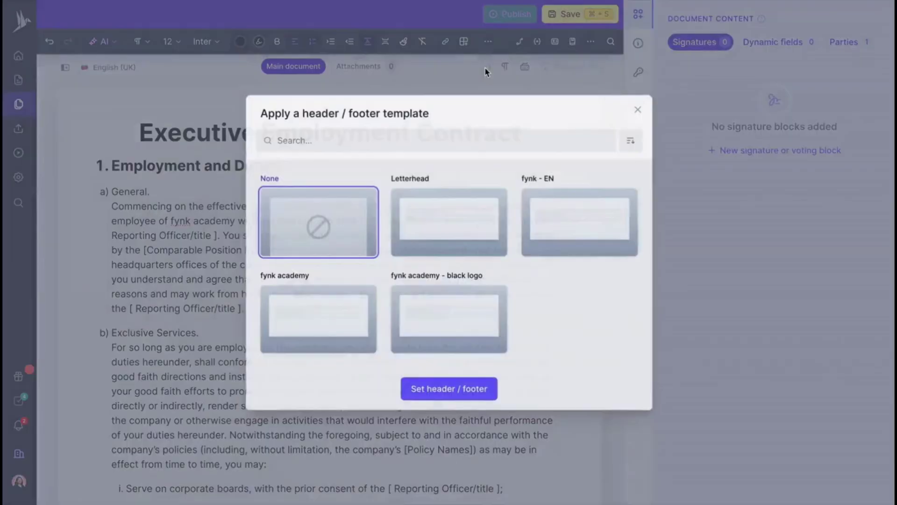
{"action": "left_click", "coordinate": [542, 219]}
{"action": "left_click", "coordinate": [468, 389]}
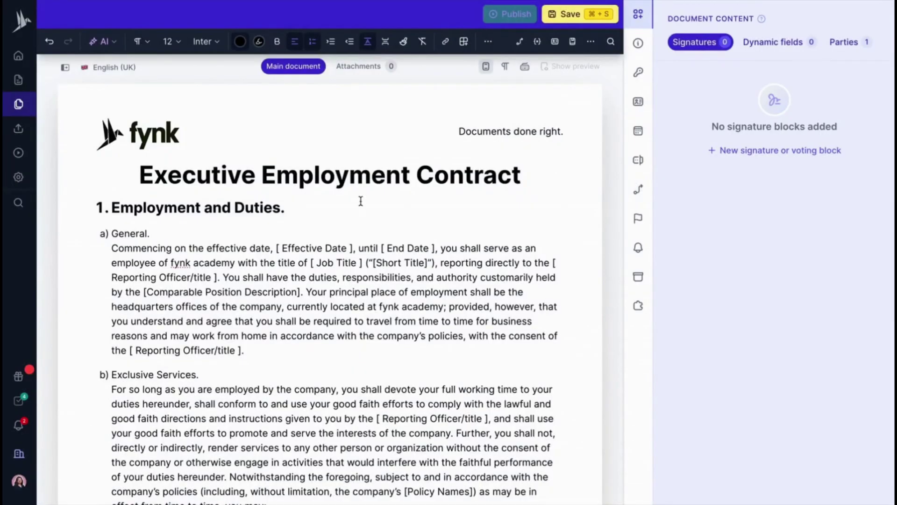
Give the title 50 spacing above and below, then select the Effective Date placeholder.
{"action": "triple_click", "coordinate": [361, 175]}
{"action": "left_click", "coordinate": [385, 42]}
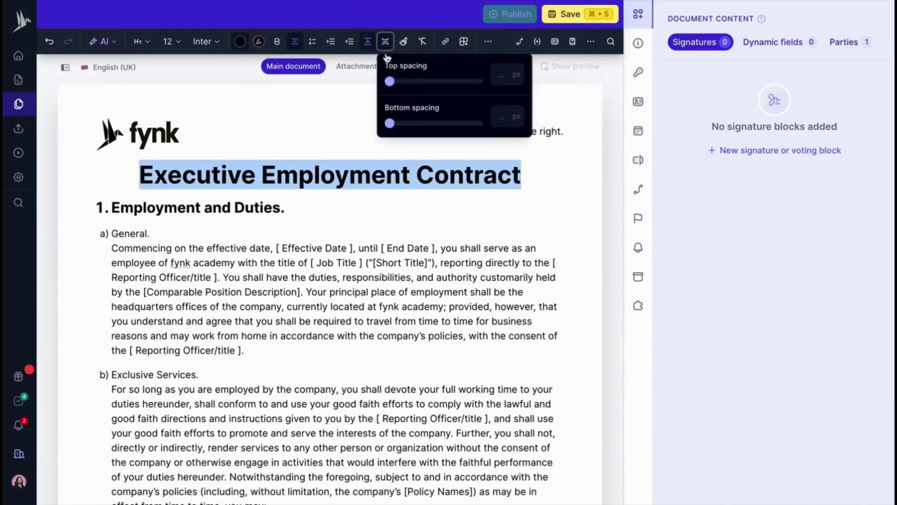
{"action": "left_click_drag", "start_coordinate": [389, 81], "coordinate": [498, 82]}
{"action": "left_click_drag", "start_coordinate": [390, 123], "coordinate": [486, 123]}
{"action": "left_click", "coordinate": [296, 263]}
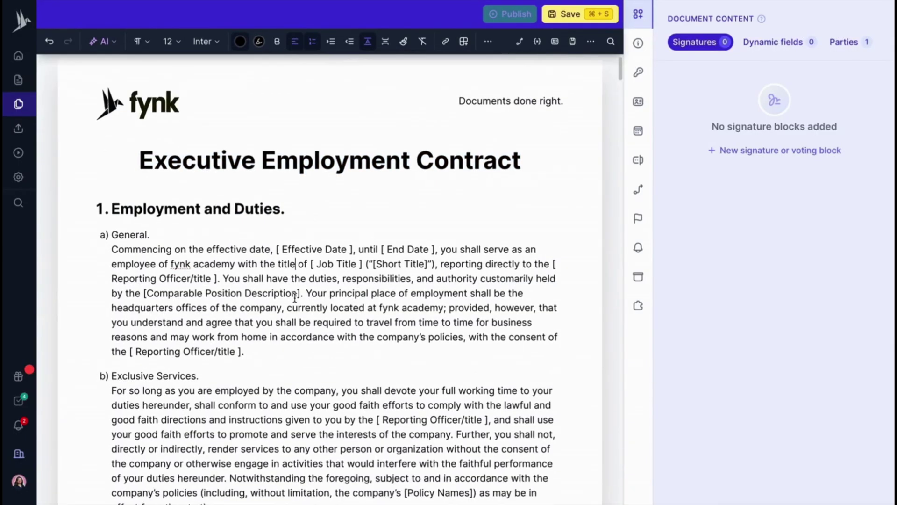
{"action": "left_click_drag", "start_coordinate": [281, 251], "coordinate": [428, 251]}
Add an 'effective date' Date field visible to external parties with an external question.
{"action": "left_click", "coordinate": [773, 43]}
{"action": "left_click", "coordinate": [767, 153]}
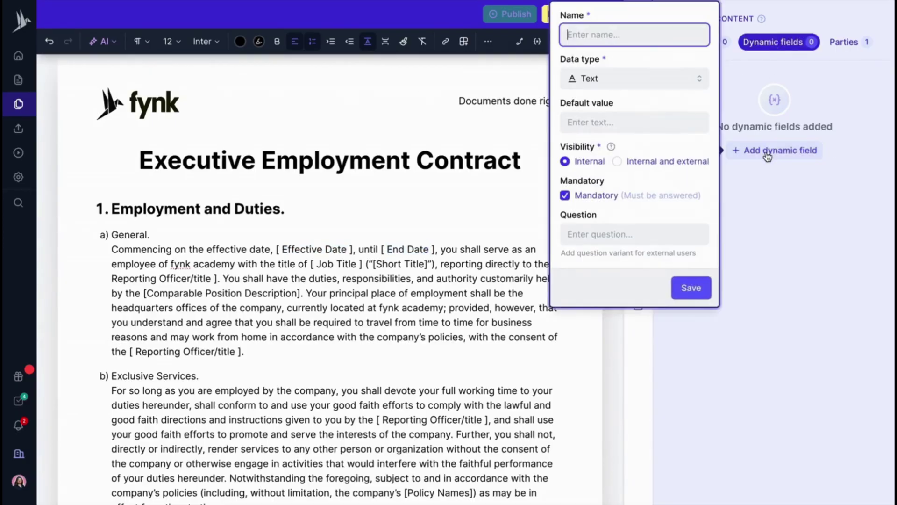
{"action": "type", "text": "effective date"}
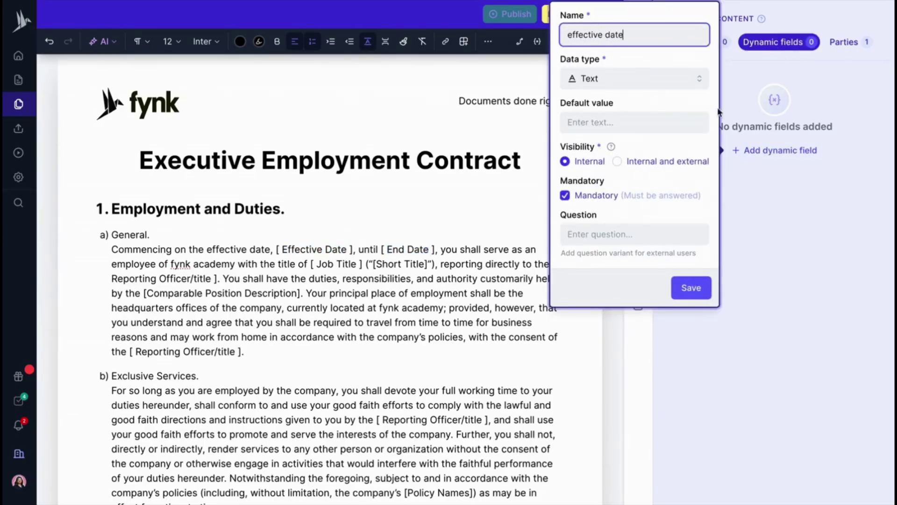
{"action": "left_click", "coordinate": [691, 78]}
{"action": "left_click", "coordinate": [644, 198]}
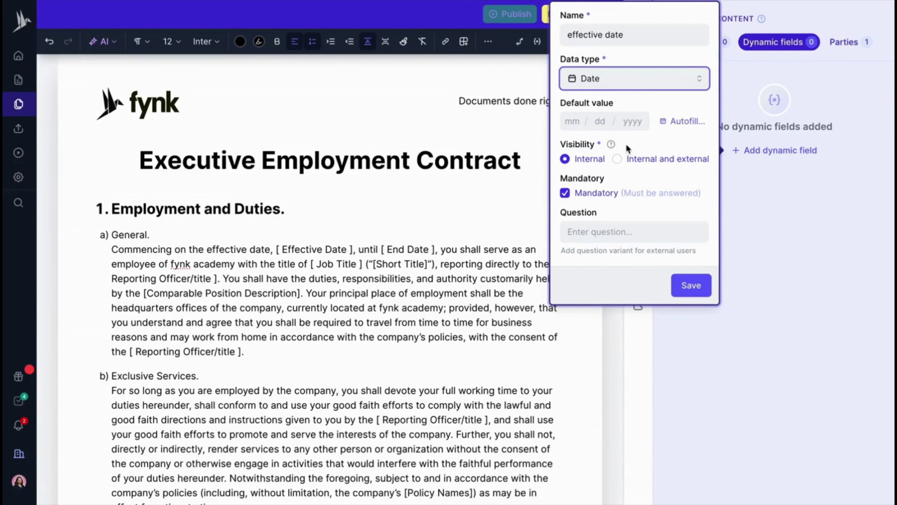
{"action": "left_click", "coordinate": [617, 158]}
{"action": "left_click", "coordinate": [622, 232]}
{"action": "type", "text": "When is the effective"}
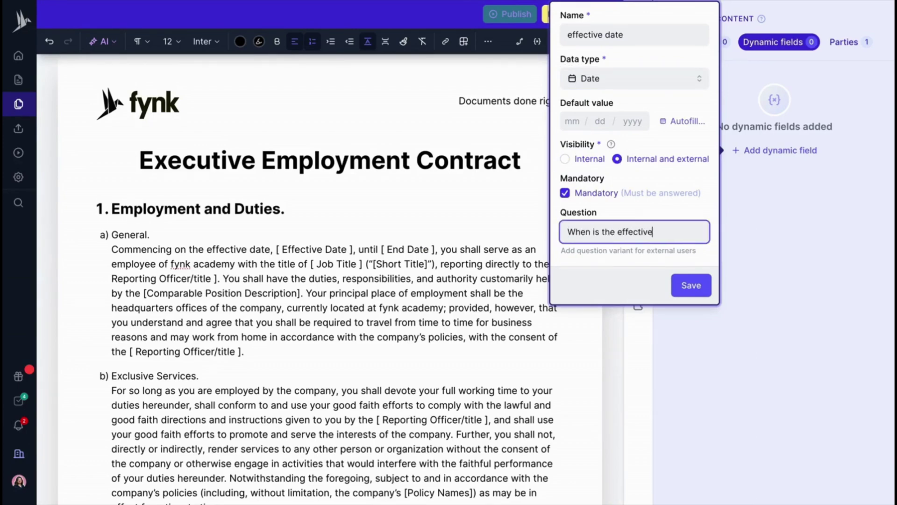
{"action": "type", "text": "of the documents"}
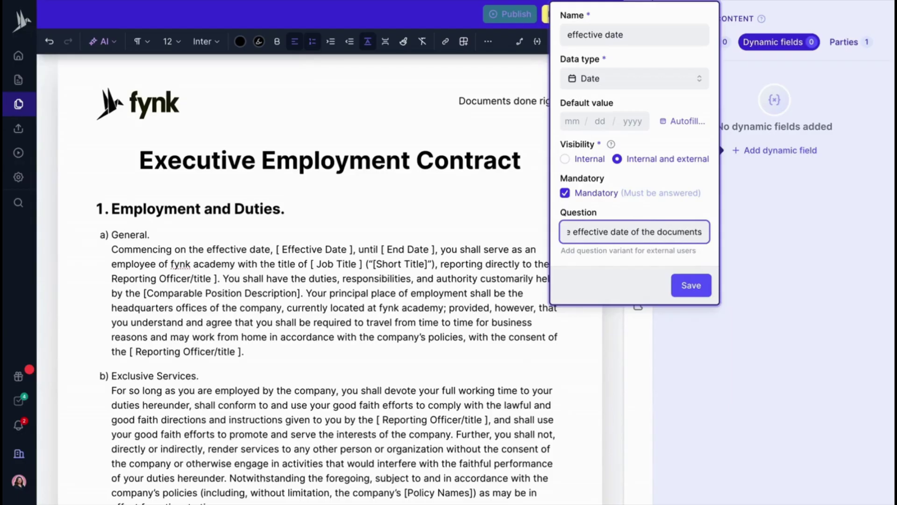
{"action": "key", "text": "BackSpace"}
{"action": "left_click", "coordinate": [559, 199]}
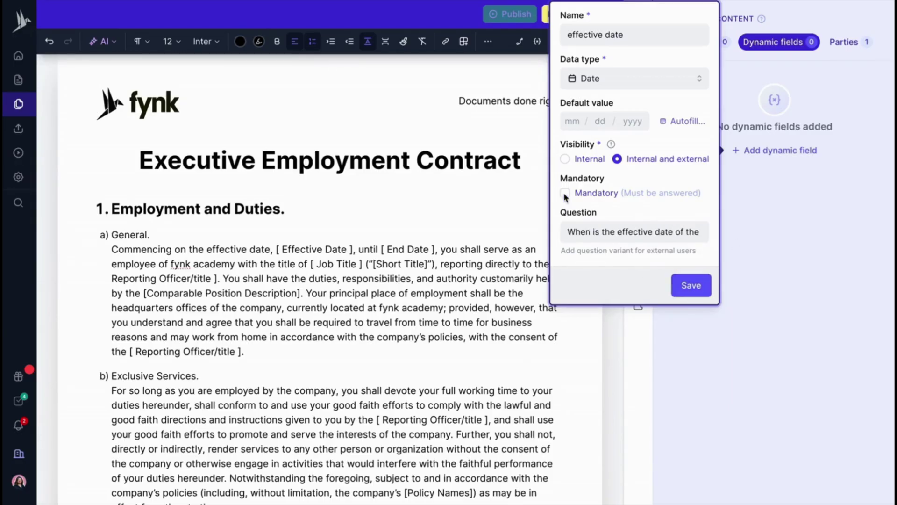
{"action": "left_click", "coordinate": [694, 287]}
Add an 'end date' Date field visible internally and externally.
{"action": "left_click", "coordinate": [701, 114]}
{"action": "type", "text": "end d"}
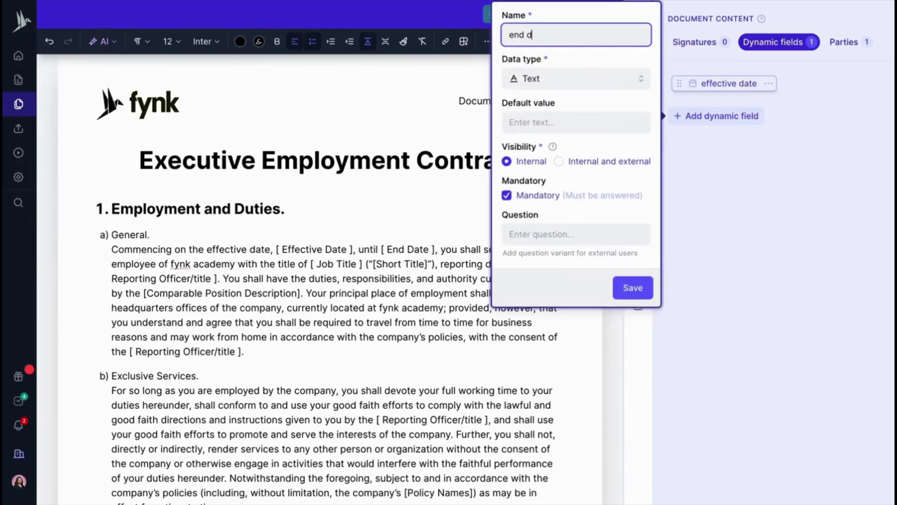
{"action": "type", "text": "ate"}
{"action": "left_click", "coordinate": [575, 78]}
{"action": "left_click", "coordinate": [532, 149]}
{"action": "left_click", "coordinate": [559, 158]}
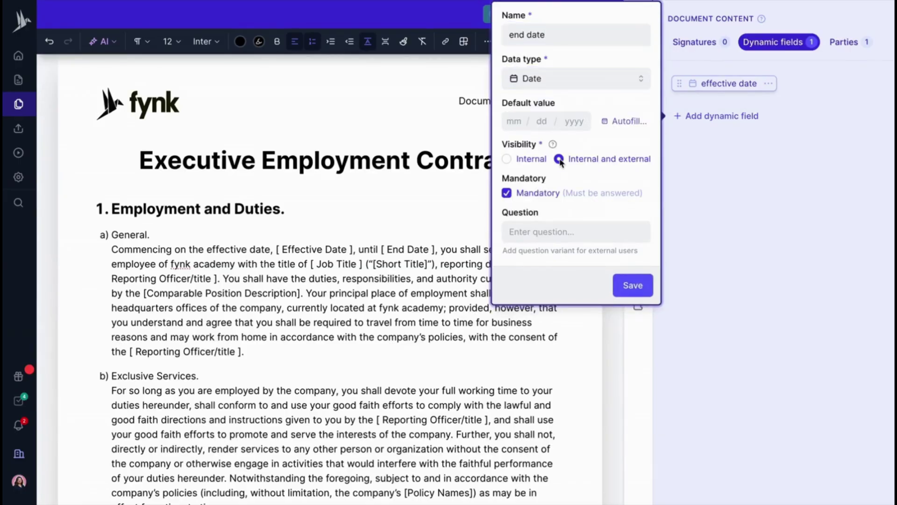
{"action": "left_click", "coordinate": [633, 286]}
{"action": "scroll", "coordinate": [500, 287], "scroll_direction": "down", "scroll_amount": 2}
{"action": "left_click_drag", "start_coordinate": [316, 176], "coordinate": [359, 177]}
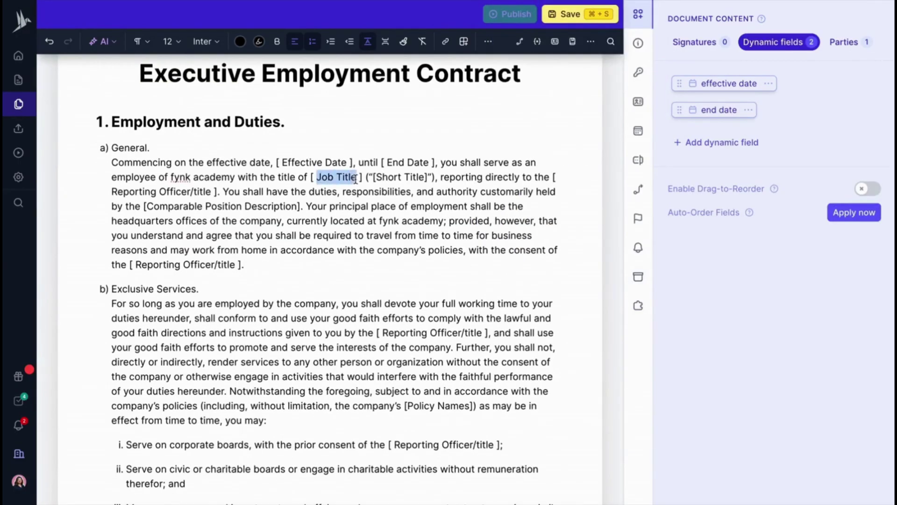
Add a job title Text field visible internally and externally.
{"action": "left_click", "coordinate": [720, 143]}
{"action": "type", "text": "job ta"}
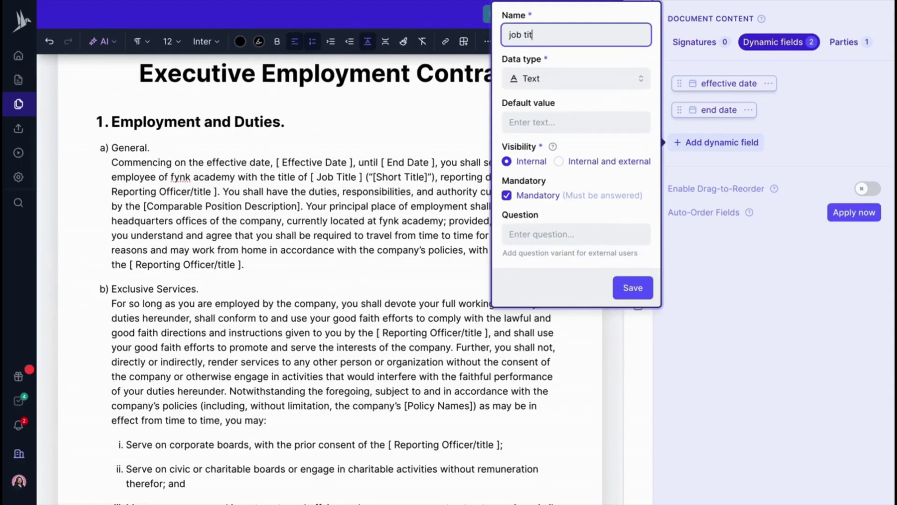
{"action": "type", "text": "le"}
{"action": "left_click", "coordinate": [609, 80]}
{"action": "left_click", "coordinate": [579, 164]}
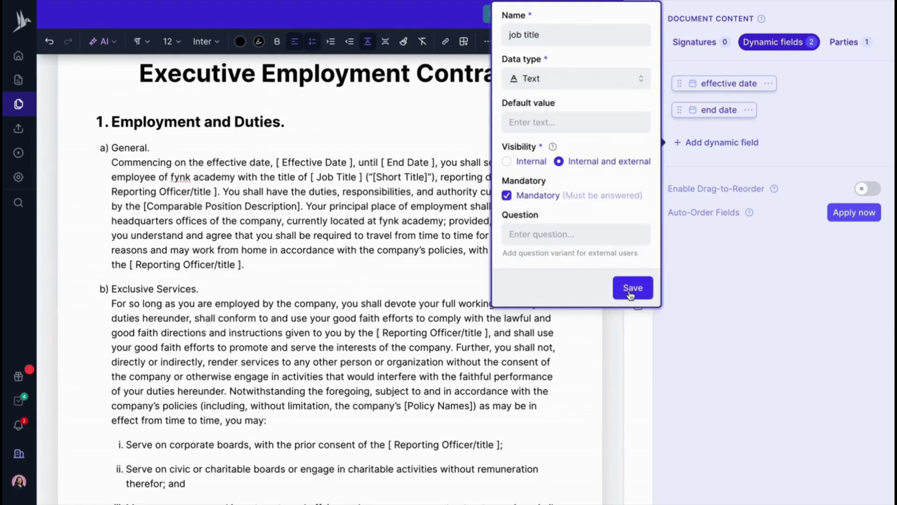
{"action": "left_click", "coordinate": [631, 288]}
Replace the [ Effective Date ] placeholder with the effective date field.
{"action": "left_click_drag", "start_coordinate": [353, 162], "coordinate": [275, 164]}
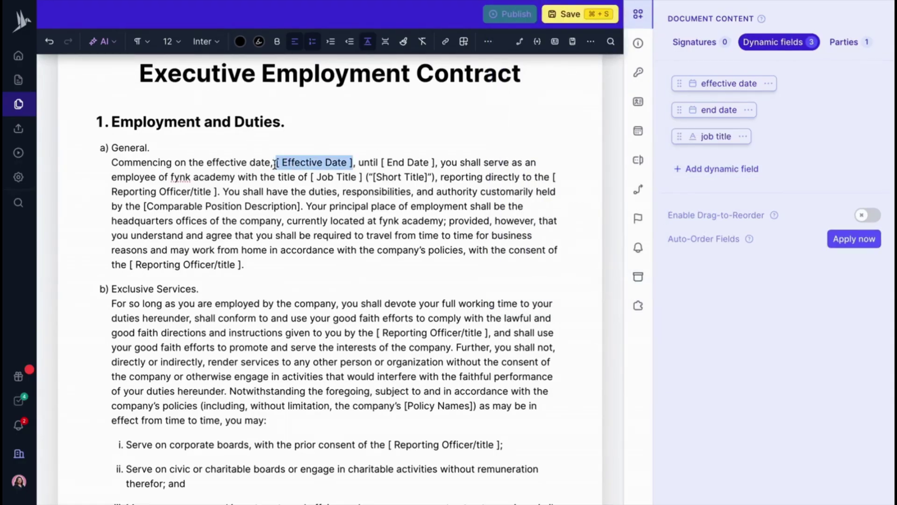
{"action": "key", "text": "BackSpace"}
{"action": "left_click_drag", "start_coordinate": [729, 83], "coordinate": [278, 164]}
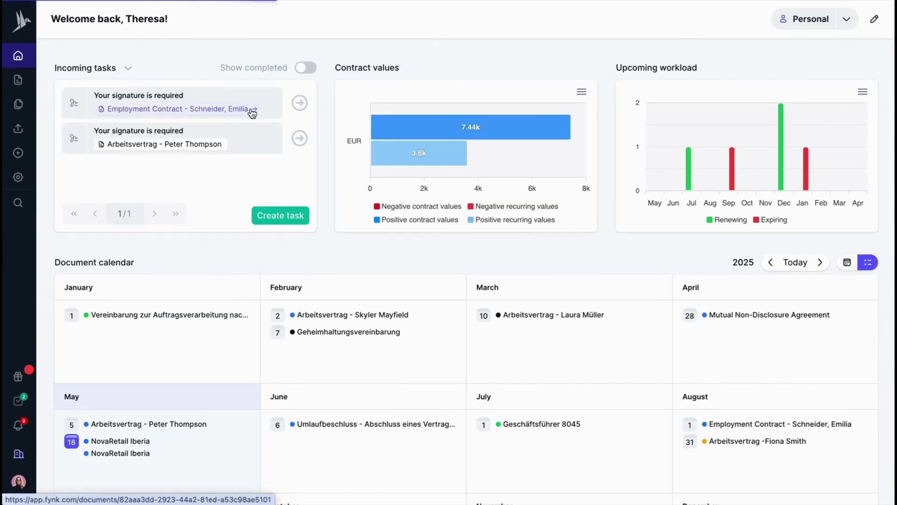
Open the Schneider employment contract from the signature task and start signing at its signature spot.
{"action": "left_click", "coordinate": [252, 114]}
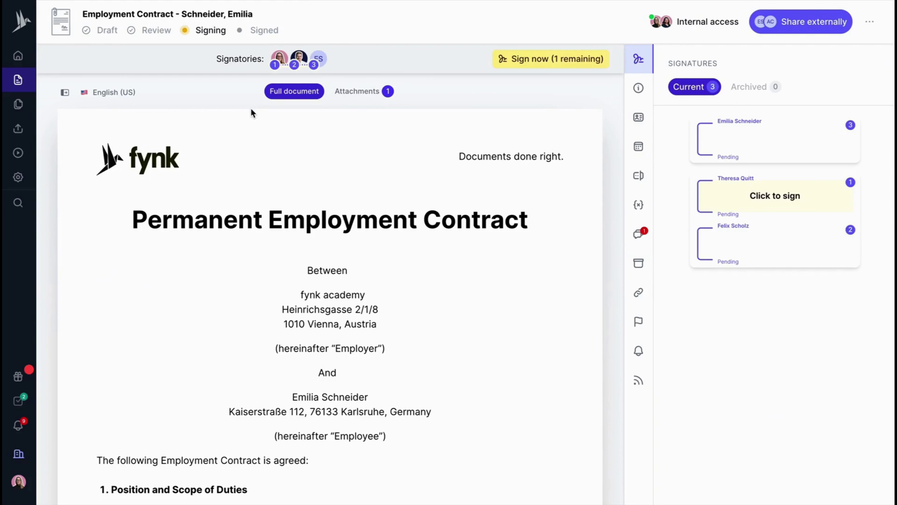
{"action": "scroll", "coordinate": [607, 229], "scroll_direction": "down", "scroll_amount": 8}
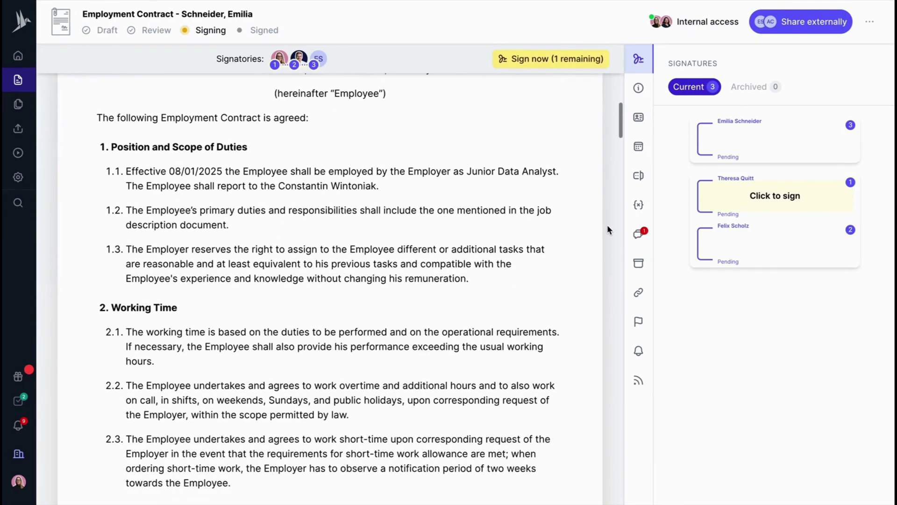
{"action": "scroll", "coordinate": [607, 228], "scroll_direction": "down", "scroll_amount": 15}
{"action": "scroll", "coordinate": [608, 228], "scroll_direction": "down", "scroll_amount": 15}
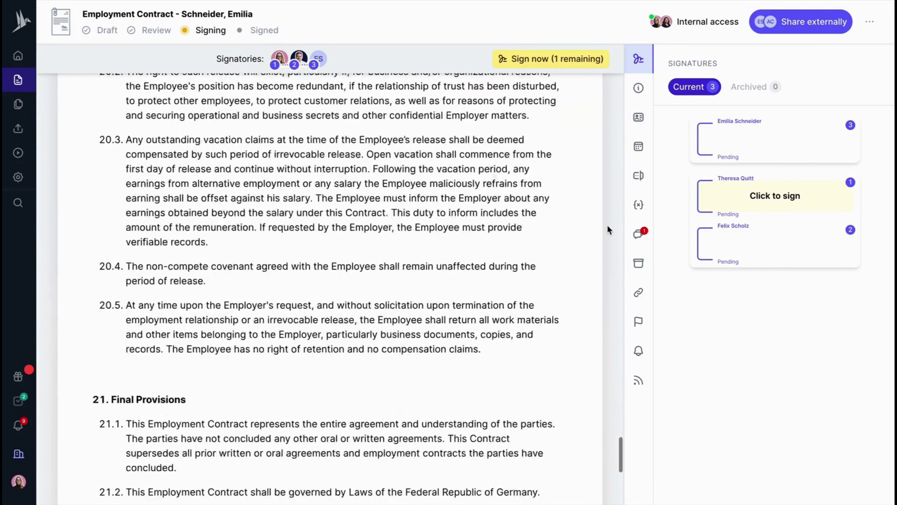
{"action": "scroll", "coordinate": [607, 228], "scroll_direction": "down", "scroll_amount": 10}
{"action": "left_click", "coordinate": [378, 271]}
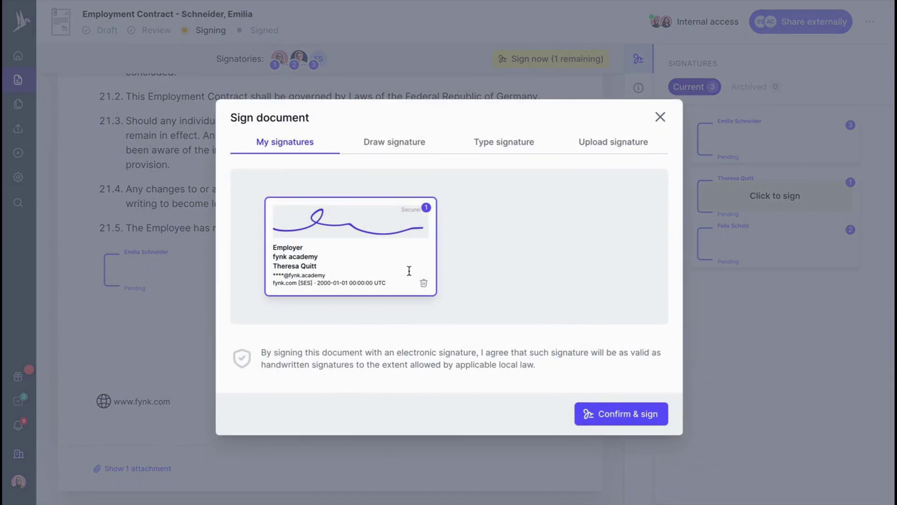
Try drawing a signature in dark ink, then look at the Type and Upload options.
{"action": "left_click", "coordinate": [410, 137]}
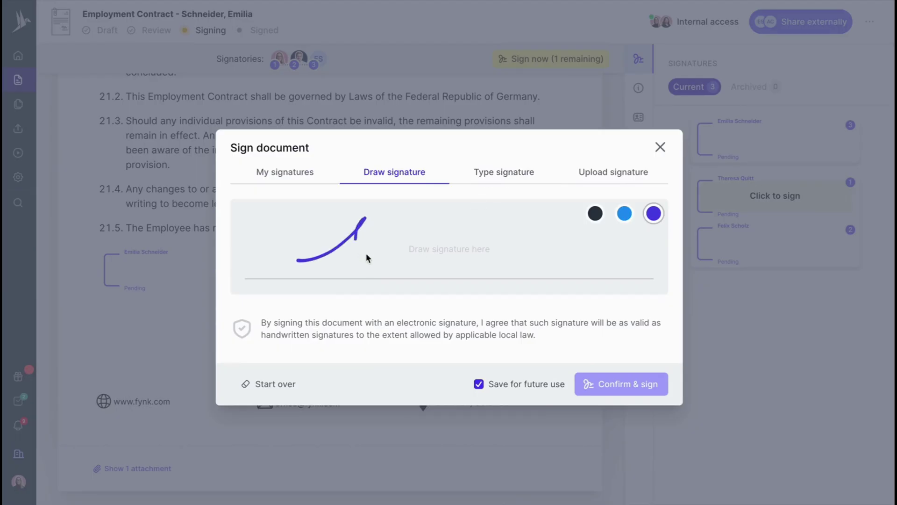
{"action": "left_click_drag", "start_coordinate": [366, 255], "coordinate": [549, 236]}
{"action": "left_click", "coordinate": [601, 216]}
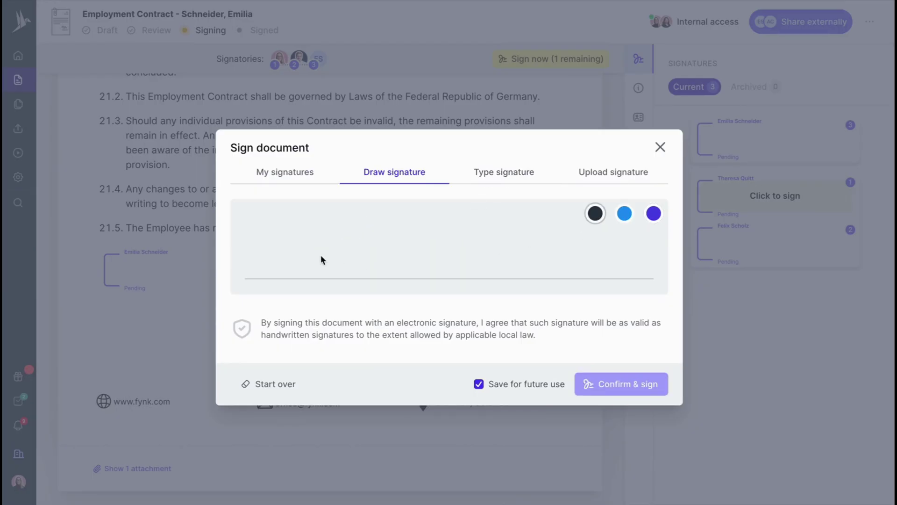
{"action": "left_click_drag", "start_coordinate": [429, 239], "coordinate": [543, 228]}
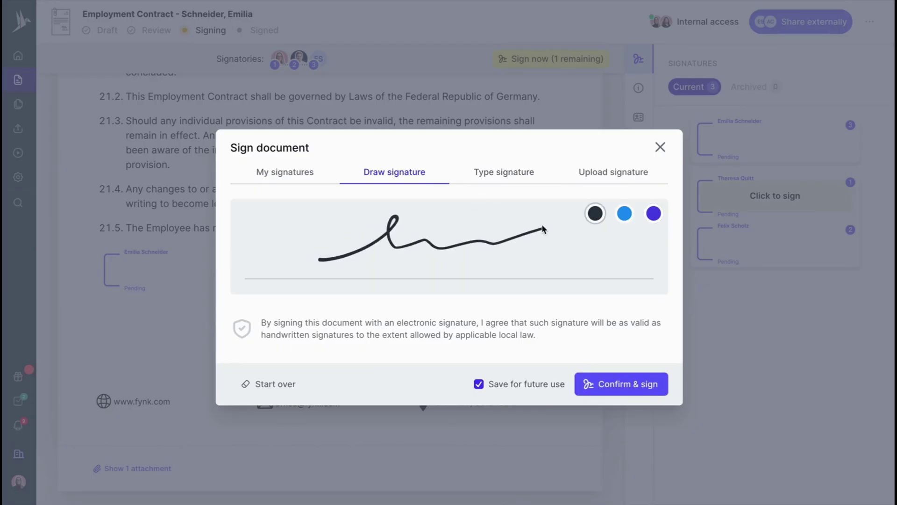
{"action": "left_click", "coordinate": [502, 180]}
{"action": "left_click", "coordinate": [613, 180]}
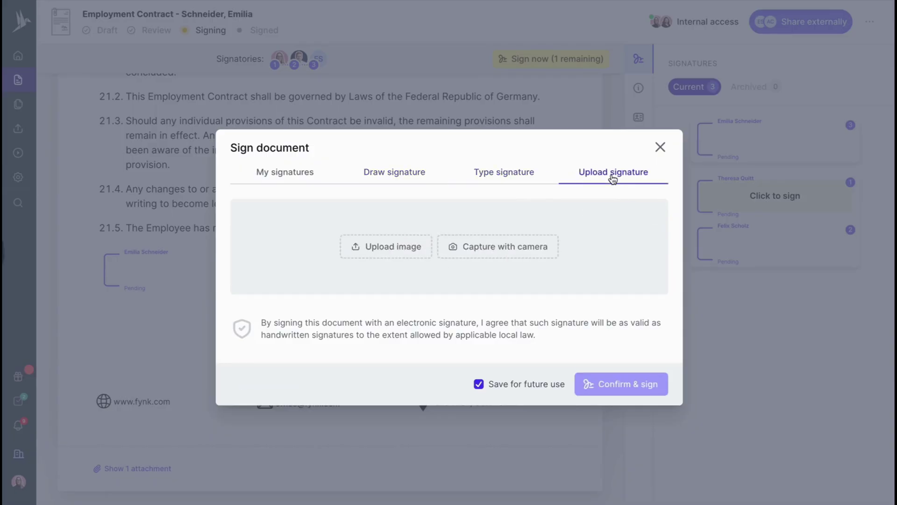
Select the saved signature under My signatures and confirm signing.
{"action": "left_click", "coordinate": [293, 178]}
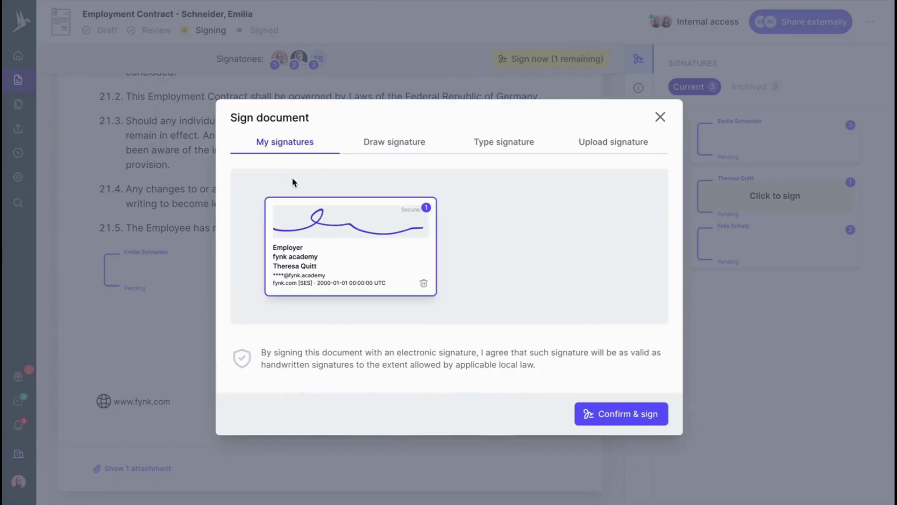
{"action": "left_click", "coordinate": [359, 234]}
{"action": "left_click", "coordinate": [361, 234]}
{"action": "left_click", "coordinate": [637, 416]}
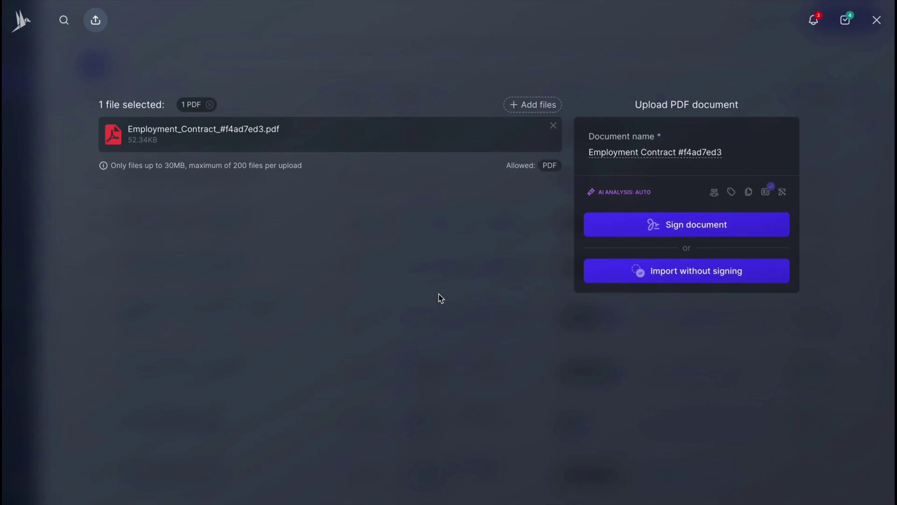
Import the Employment Contract #f4ad7ed3 PDF using 'Import without signing'.
{"action": "left_click", "coordinate": [688, 274]}
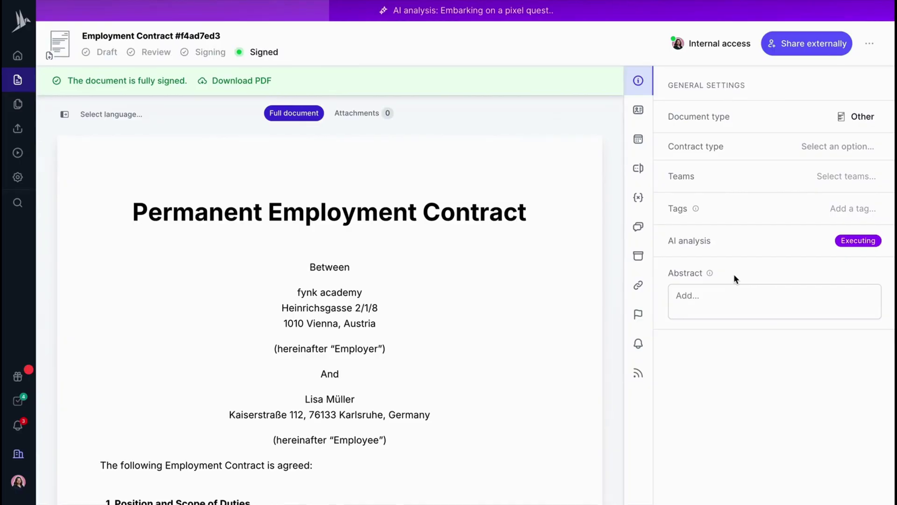
Open the AI analysis review and read through its results.
{"action": "left_click", "coordinate": [828, 245]}
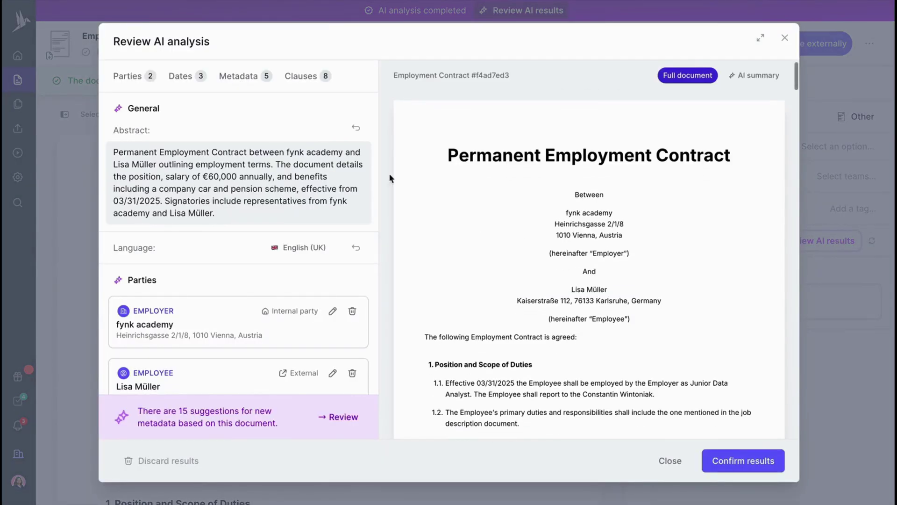
{"action": "scroll", "coordinate": [302, 160], "scroll_direction": "down", "scroll_amount": 1}
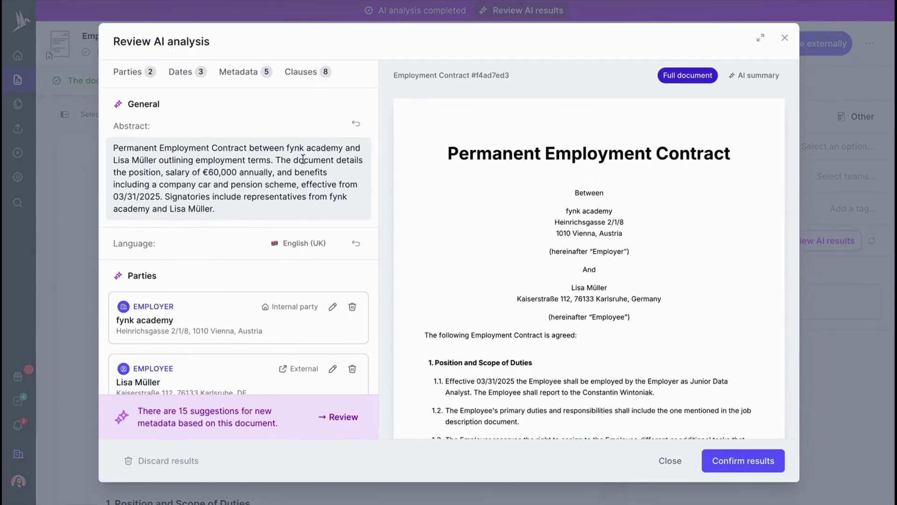
{"action": "scroll", "coordinate": [362, 182], "scroll_direction": "down", "scroll_amount": 4}
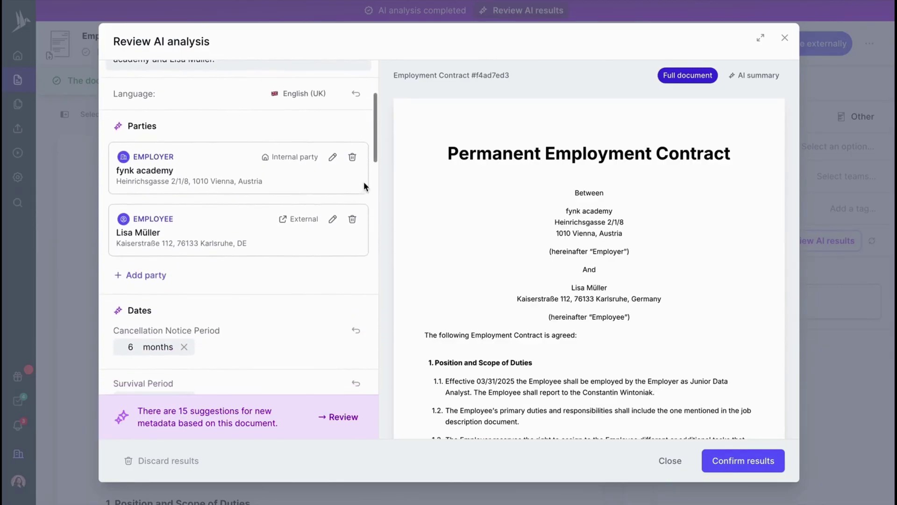
{"action": "scroll", "coordinate": [363, 181], "scroll_direction": "down", "scroll_amount": 2}
{"action": "scroll", "coordinate": [364, 186], "scroll_direction": "down", "scroll_amount": 2}
{"action": "scroll", "coordinate": [364, 186], "scroll_direction": "down", "scroll_amount": 2}
{"action": "scroll", "coordinate": [363, 186], "scroll_direction": "down", "scroll_amount": 2}
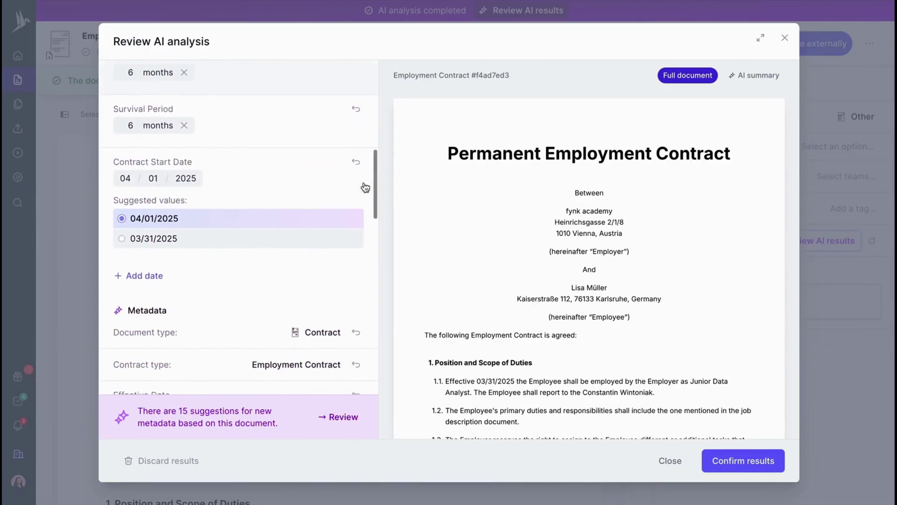
{"action": "scroll", "coordinate": [365, 187], "scroll_direction": "down", "scroll_amount": 3}
{"action": "scroll", "coordinate": [365, 187], "scroll_direction": "down", "scroll_amount": 2}
{"action": "scroll", "coordinate": [365, 187], "scroll_direction": "down", "scroll_amount": 2}
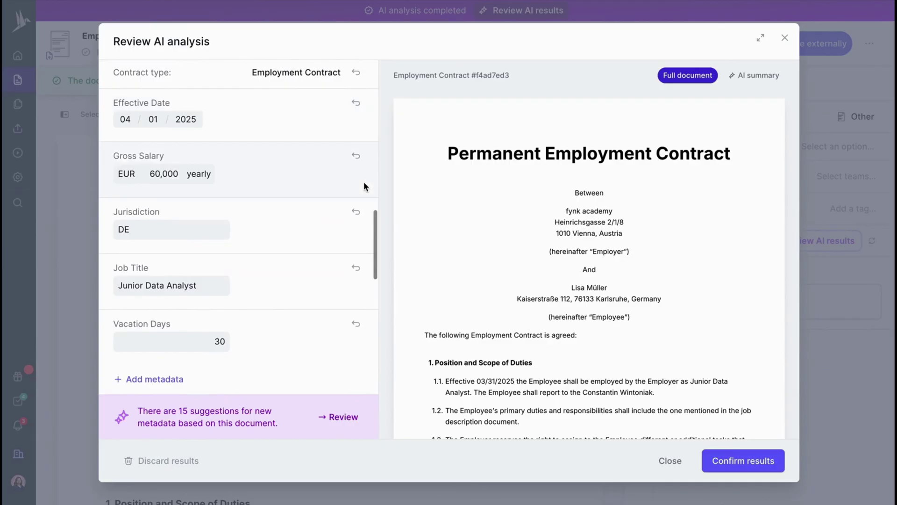
{"action": "scroll", "coordinate": [365, 187], "scroll_direction": "down", "scroll_amount": 3}
{"action": "scroll", "coordinate": [365, 187], "scroll_direction": "down", "scroll_amount": 1}
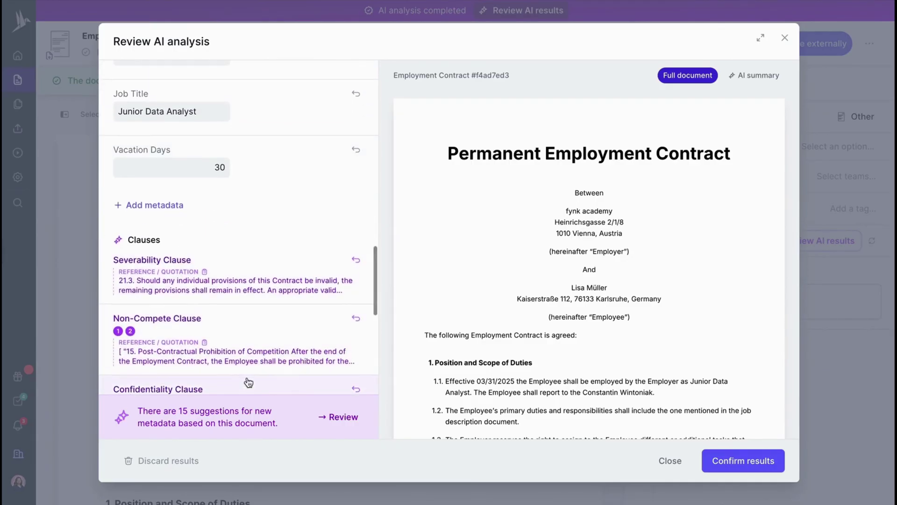
Add the suggested Company Pension Scheme and Quality Guideline clauses to the account.
{"action": "left_click", "coordinate": [338, 416]}
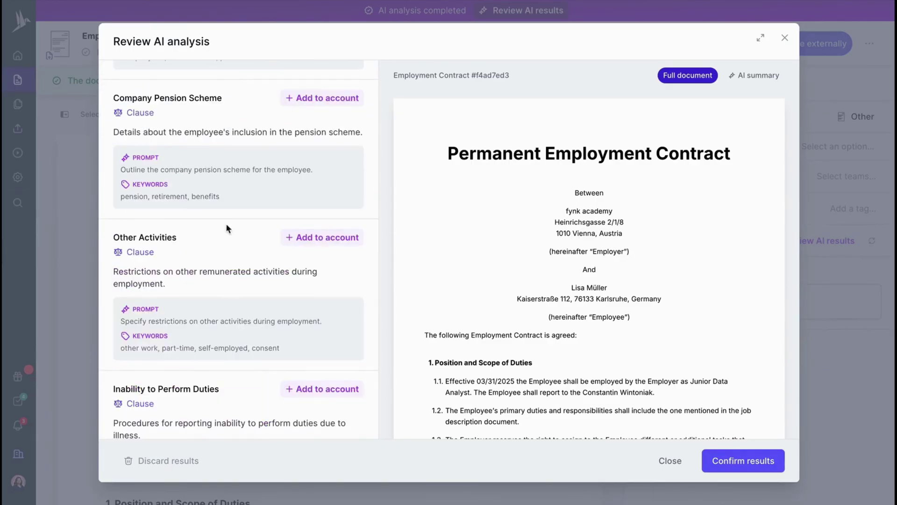
{"action": "scroll", "coordinate": [227, 228], "scroll_direction": "down", "scroll_amount": 1}
{"action": "left_click", "coordinate": [331, 86]}
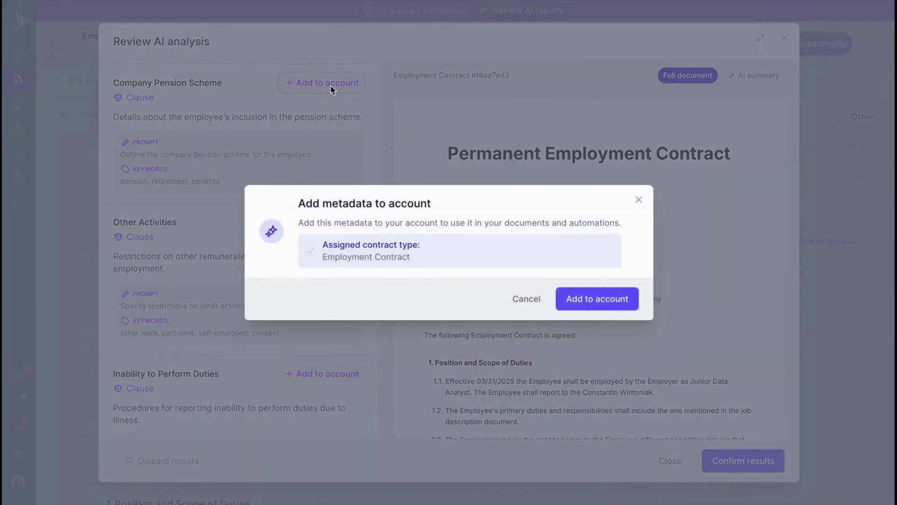
{"action": "left_click", "coordinate": [572, 302]}
{"action": "scroll", "coordinate": [349, 267], "scroll_direction": "down", "scroll_amount": 1}
{"action": "scroll", "coordinate": [348, 268], "scroll_direction": "down", "scroll_amount": 4}
{"action": "scroll", "coordinate": [348, 267], "scroll_direction": "down", "scroll_amount": 4}
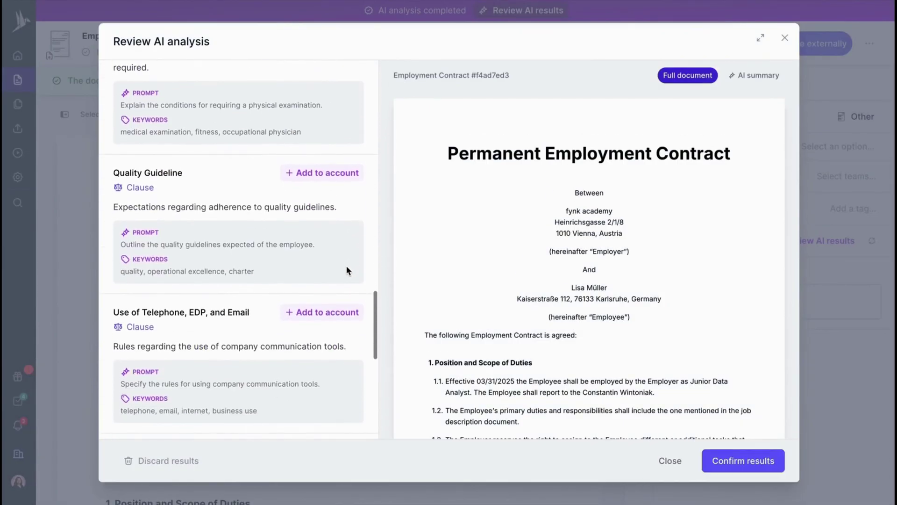
{"action": "left_click", "coordinate": [332, 172]}
{"action": "left_click", "coordinate": [595, 298]}
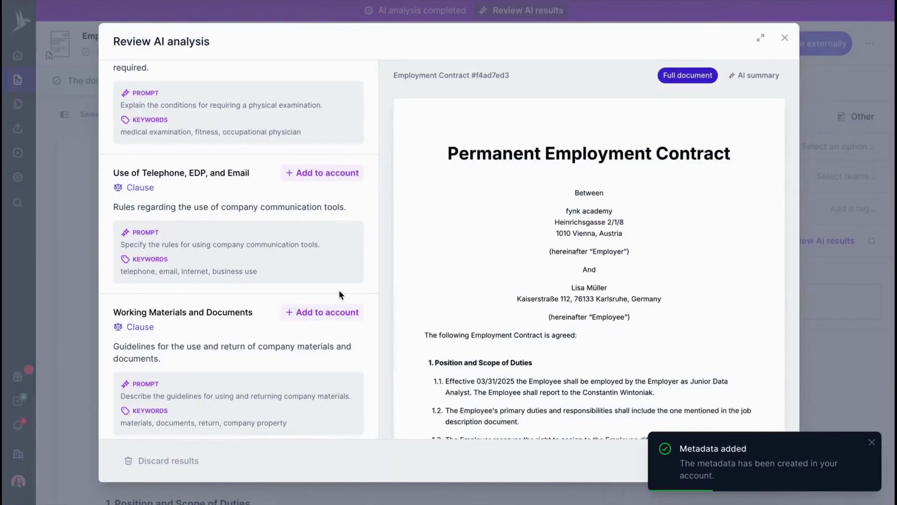
Switch the preview to the AI summary and confirm the analysis results.
{"action": "scroll", "coordinate": [339, 295], "scroll_direction": "down", "scroll_amount": 5}
{"action": "left_click", "coordinate": [753, 75]}
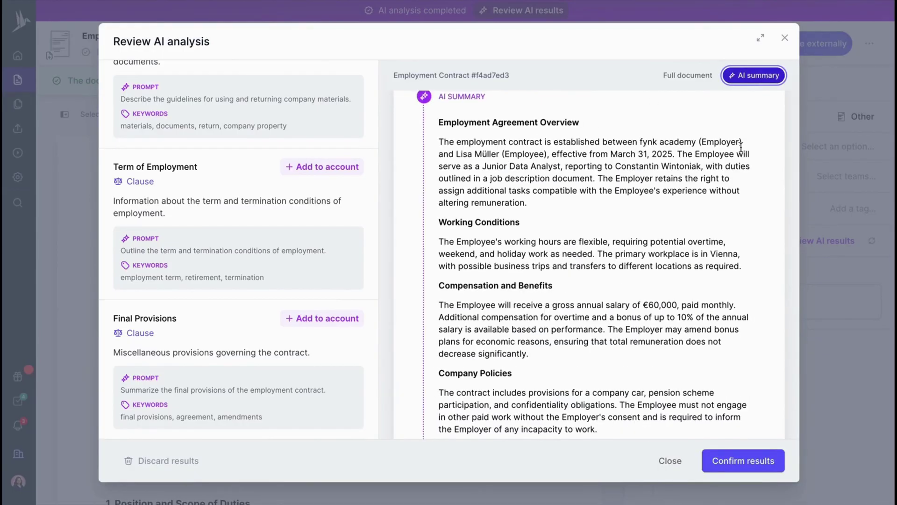
{"action": "scroll", "coordinate": [741, 146], "scroll_direction": "down", "scroll_amount": 1}
{"action": "scroll", "coordinate": [741, 147], "scroll_direction": "down", "scroll_amount": 4}
{"action": "scroll", "coordinate": [741, 147], "scroll_direction": "down", "scroll_amount": 1}
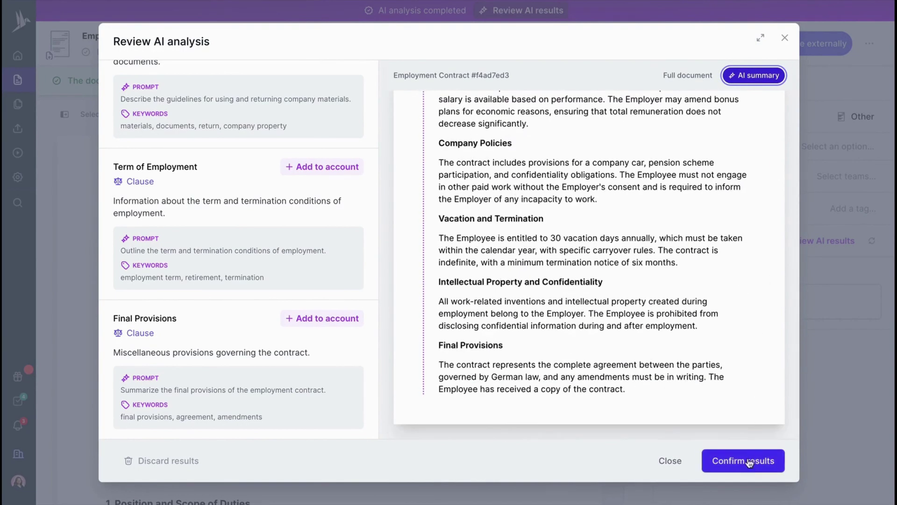
{"action": "left_click", "coordinate": [743, 460]}
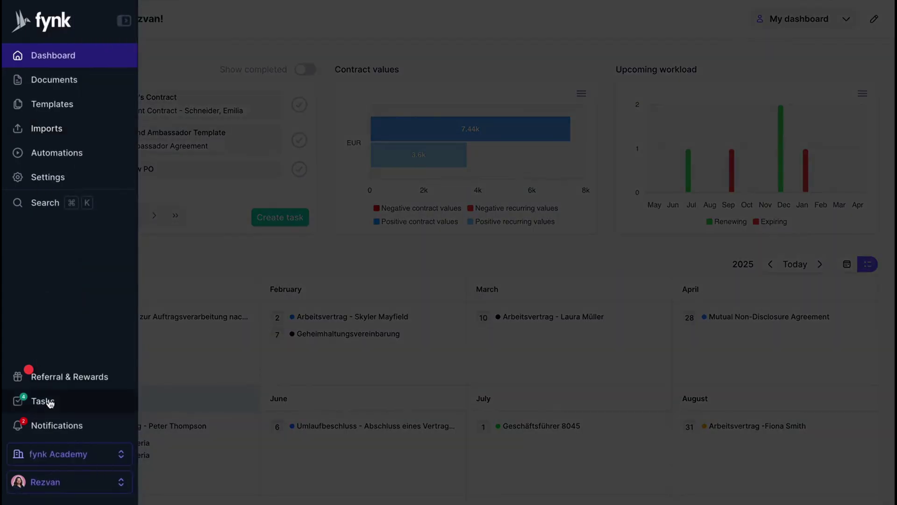
Open the employment contract from incoming tasks and join the document for editing.
{"action": "left_click", "coordinate": [47, 401]}
{"action": "left_click", "coordinate": [354, 171]}
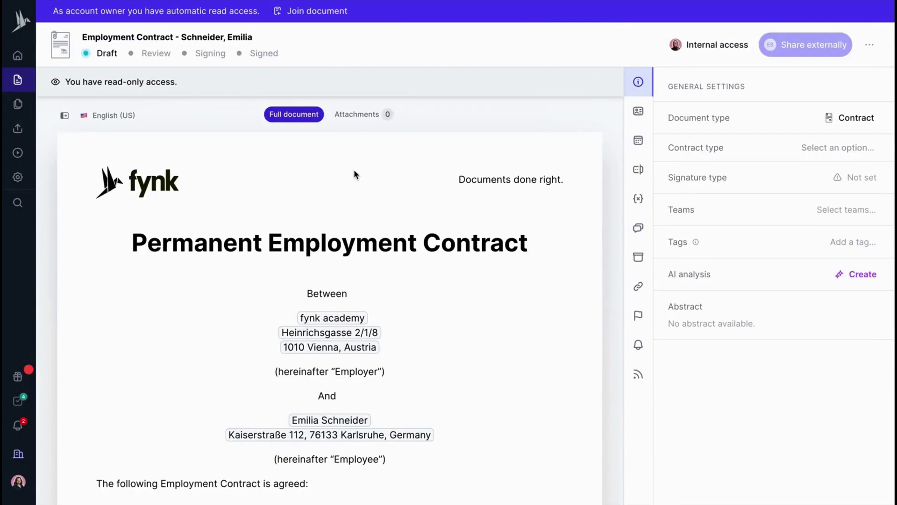
{"action": "left_click", "coordinate": [309, 12]}
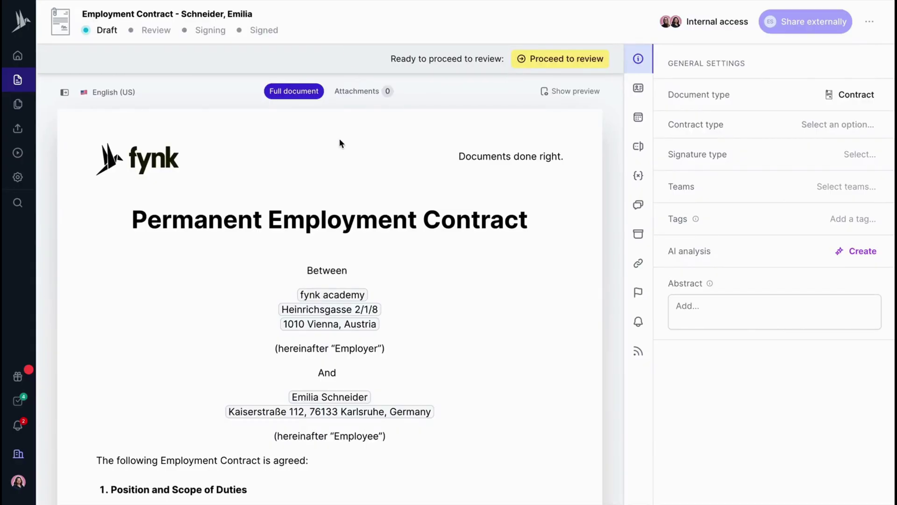
{"action": "scroll", "coordinate": [339, 139], "scroll_direction": "down", "scroll_amount": 3}
{"action": "scroll", "coordinate": [340, 142], "scroll_direction": "down", "scroll_amount": 5}
{"action": "scroll", "coordinate": [199, 156], "scroll_direction": "up", "scroll_amount": 1}
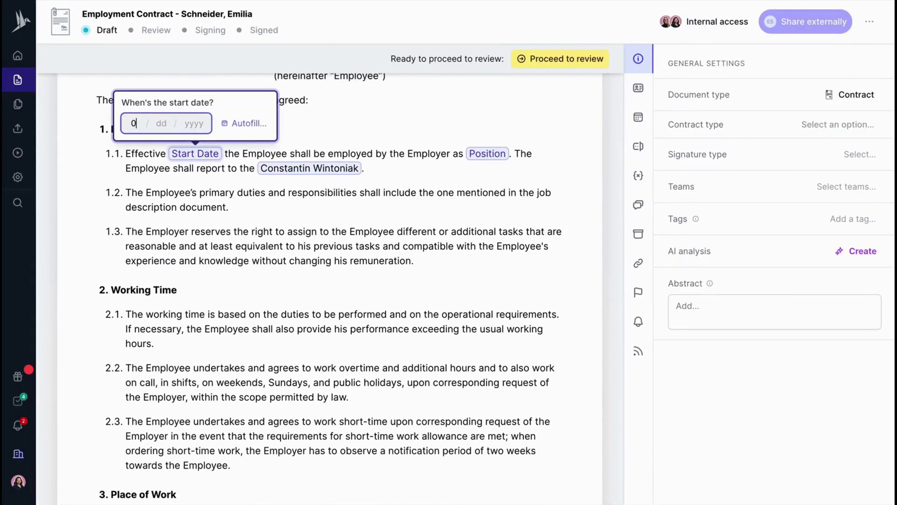
Fill in start date 08/01/2025 and position Junior Data Analyst.
{"action": "type", "text": "012025"}
{"action": "key", "text": "Tab"}
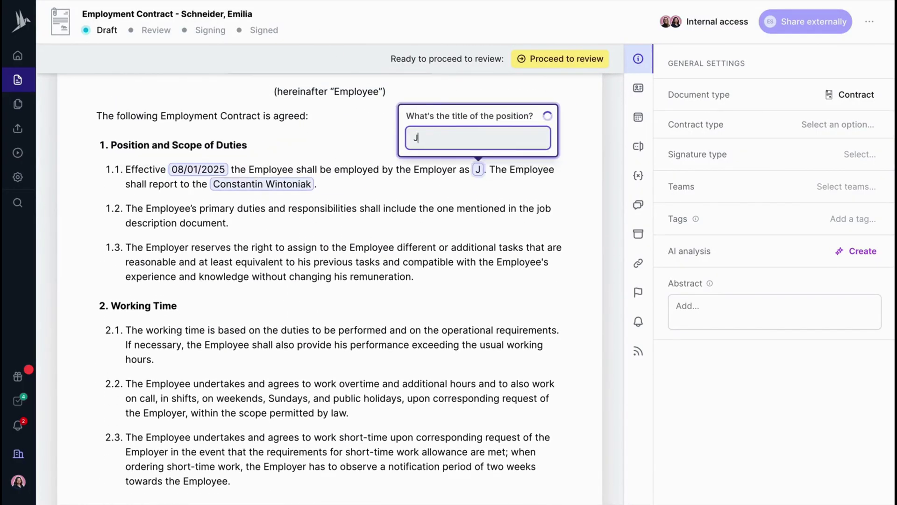
{"action": "type", "text": "Junior Data Analyst"}
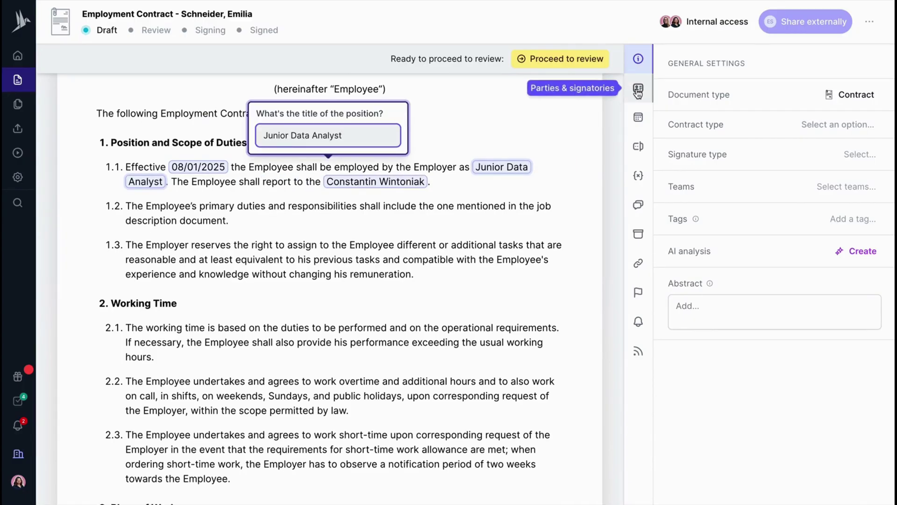
{"action": "left_click", "coordinate": [638, 89]}
Open the dynamic fields and set Job grade to B and Base Salary Amount to €60,000.
{"action": "left_click", "coordinate": [638, 117]}
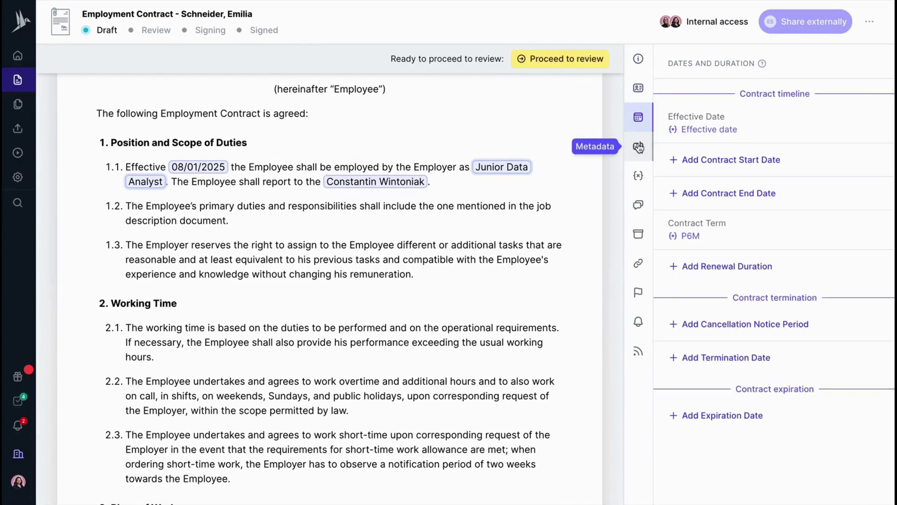
{"action": "left_click", "coordinate": [639, 146]}
{"action": "left_click", "coordinate": [638, 176]}
{"action": "left_click", "coordinate": [748, 154]}
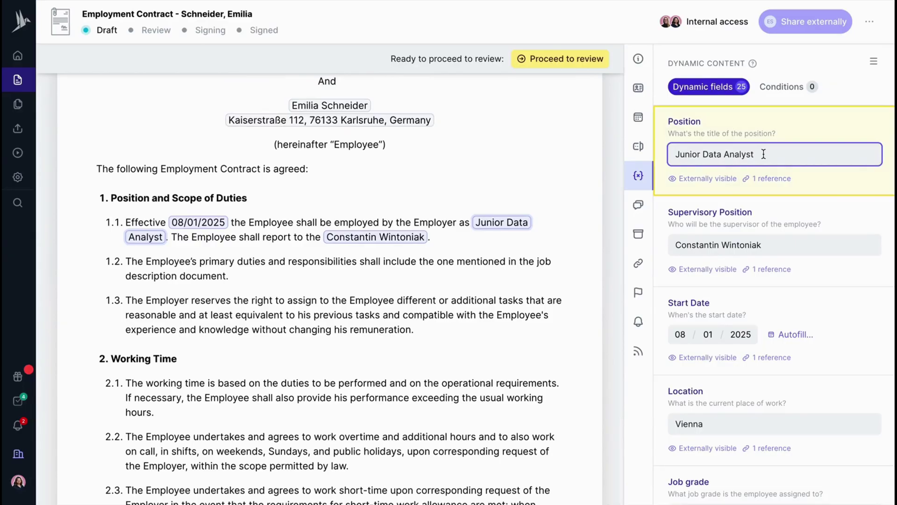
{"action": "left_click", "coordinate": [794, 244]}
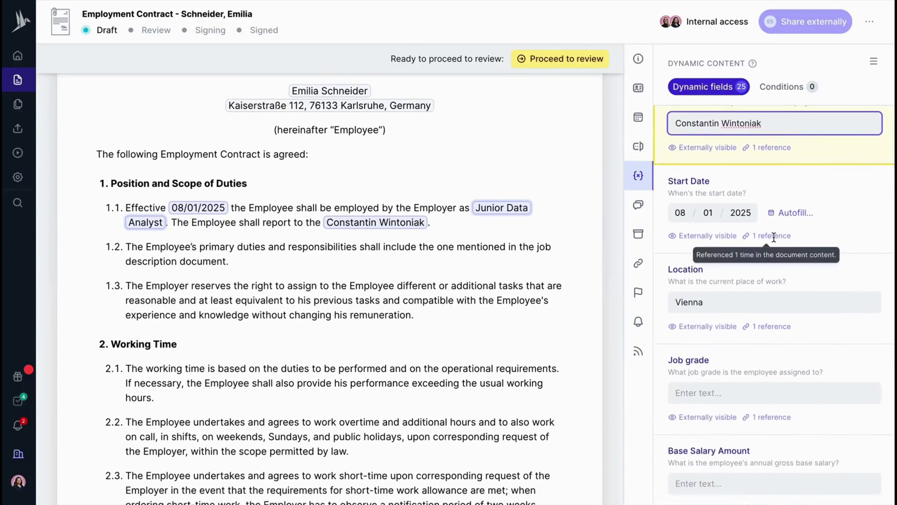
{"action": "left_click", "coordinate": [774, 236]}
{"action": "left_click", "coordinate": [727, 234]}
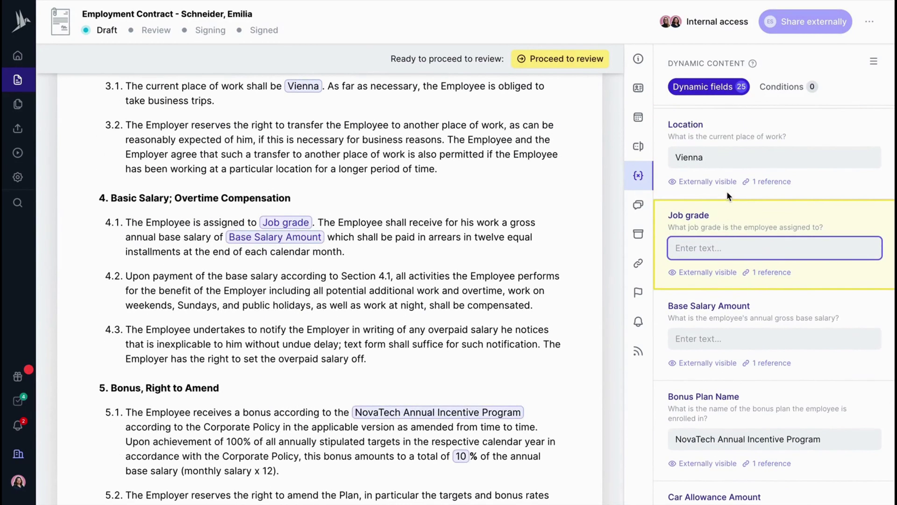
{"action": "type", "text": "B"}
{"action": "scroll", "coordinate": [735, 251], "scroll_direction": "down", "scroll_amount": 3}
{"action": "left_click", "coordinate": [726, 198]}
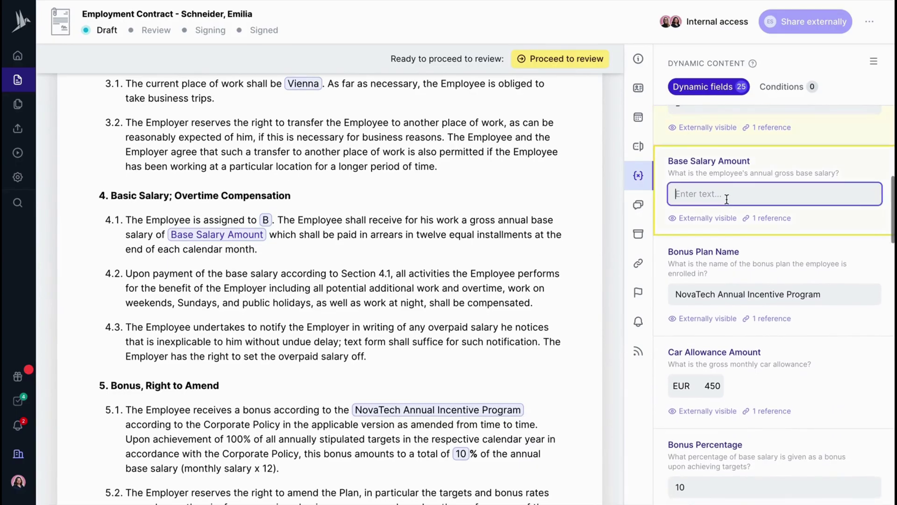
{"action": "type", "text": "€60,000"}
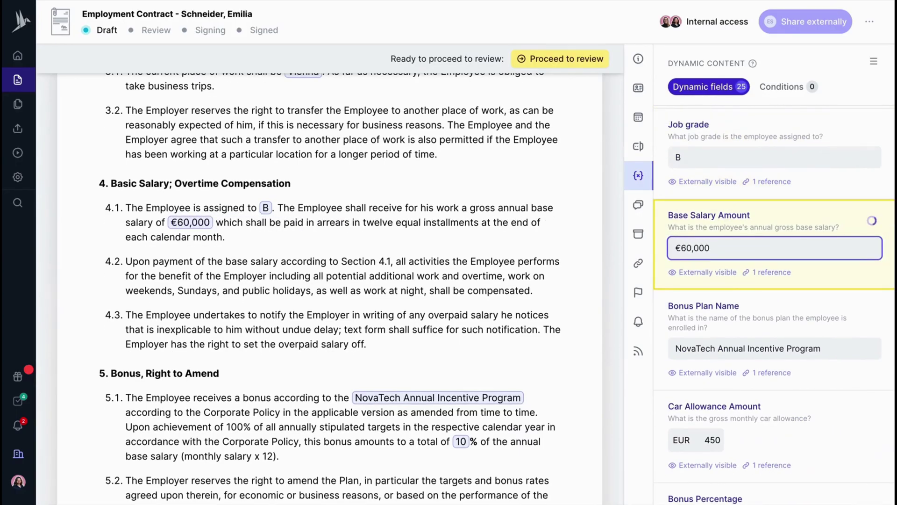
Set Noncompete Duration to 3 months and the Effective date to 08/01/2025.
{"action": "scroll", "coordinate": [769, 270], "scroll_direction": "down", "scroll_amount": 5}
{"action": "scroll", "coordinate": [769, 270], "scroll_direction": "down", "scroll_amount": 3}
{"action": "scroll", "coordinate": [769, 270], "scroll_direction": "down", "scroll_amount": 2}
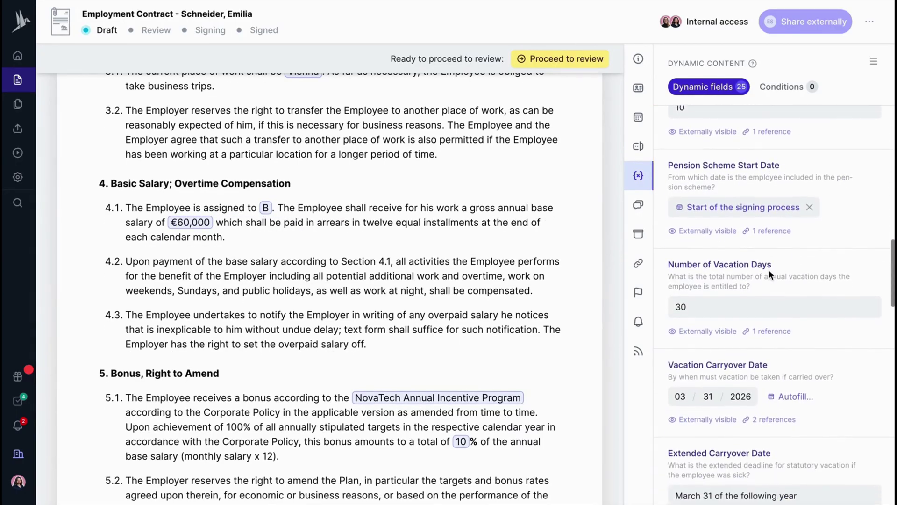
{"action": "scroll", "coordinate": [769, 270], "scroll_direction": "down", "scroll_amount": 3}
{"action": "scroll", "coordinate": [769, 270], "scroll_direction": "down", "scroll_amount": 3}
{"action": "scroll", "coordinate": [769, 270], "scroll_direction": "down", "scroll_amount": 2}
{"action": "scroll", "coordinate": [769, 270], "scroll_direction": "down", "scroll_amount": 3}
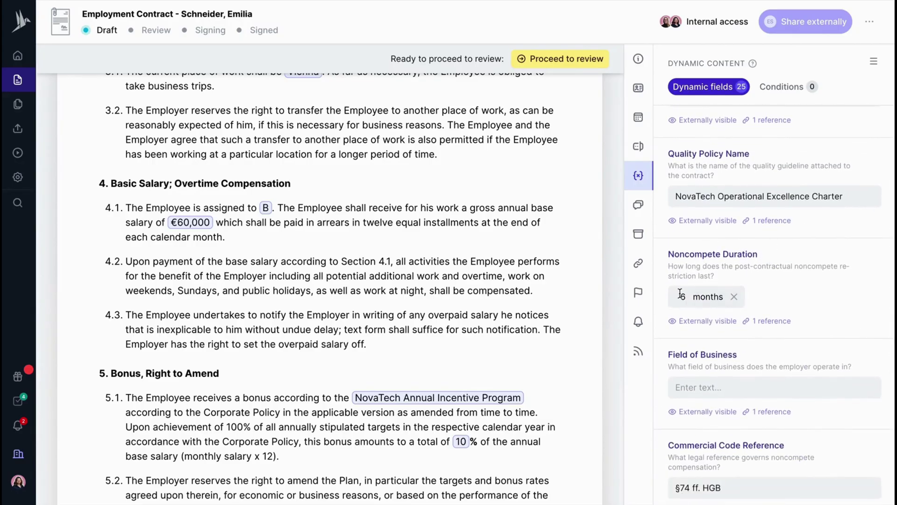
{"action": "left_click", "coordinate": [683, 293]}
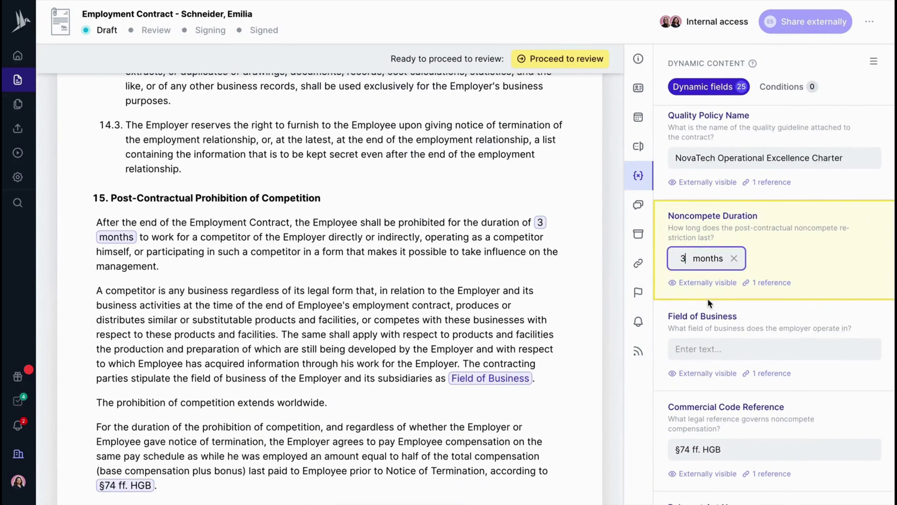
{"action": "scroll", "coordinate": [708, 298], "scroll_direction": "down", "scroll_amount": 3}
{"action": "scroll", "coordinate": [707, 298], "scroll_direction": "down", "scroll_amount": 4}
{"action": "scroll", "coordinate": [708, 298], "scroll_direction": "down", "scroll_amount": 4}
{"action": "left_click", "coordinate": [708, 247]}
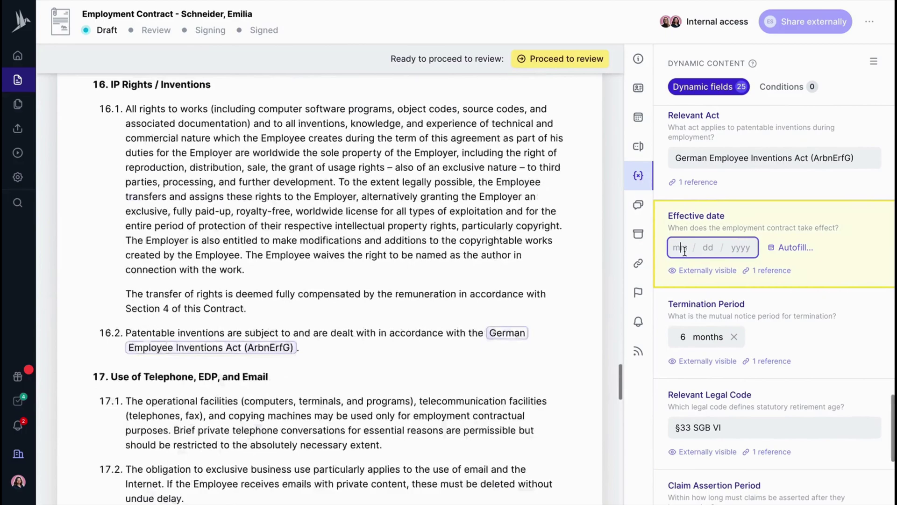
{"action": "type", "text": "08 / 01 / 2025"}
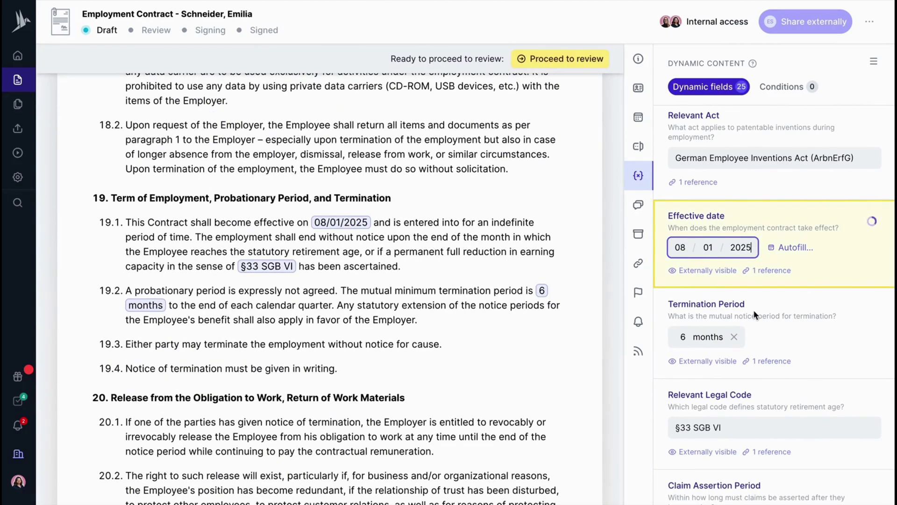
Upload Quality Policy.pdf as a contract attachment and preview it.
{"action": "scroll", "coordinate": [754, 315], "scroll_direction": "down", "scroll_amount": 3}
{"action": "scroll", "coordinate": [754, 315], "scroll_direction": "down", "scroll_amount": 2}
{"action": "scroll", "coordinate": [447, 313], "scroll_direction": "down", "scroll_amount": 5}
{"action": "scroll", "coordinate": [448, 313], "scroll_direction": "down", "scroll_amount": 10}
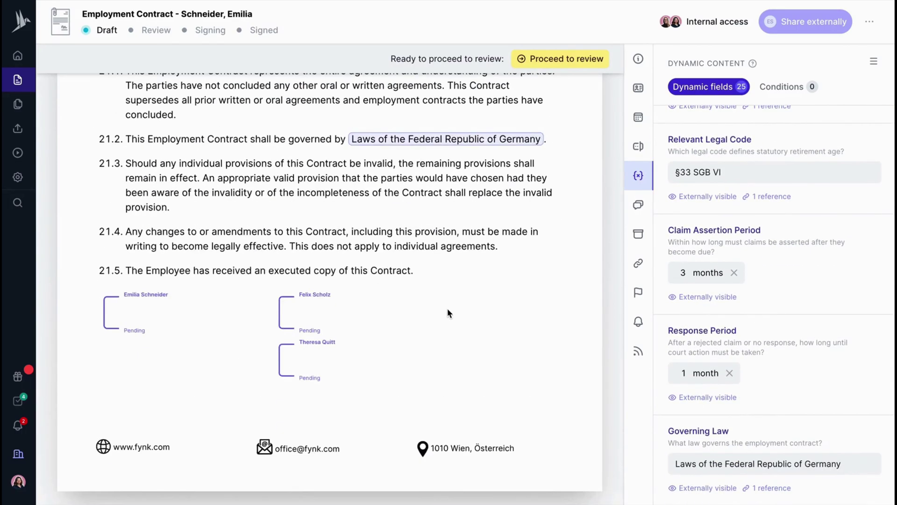
{"action": "scroll", "coordinate": [412, 318], "scroll_direction": "up", "scroll_amount": 10}
{"action": "scroll", "coordinate": [413, 318], "scroll_direction": "up", "scroll_amount": 5}
{"action": "scroll", "coordinate": [413, 319], "scroll_direction": "up", "scroll_amount": 5}
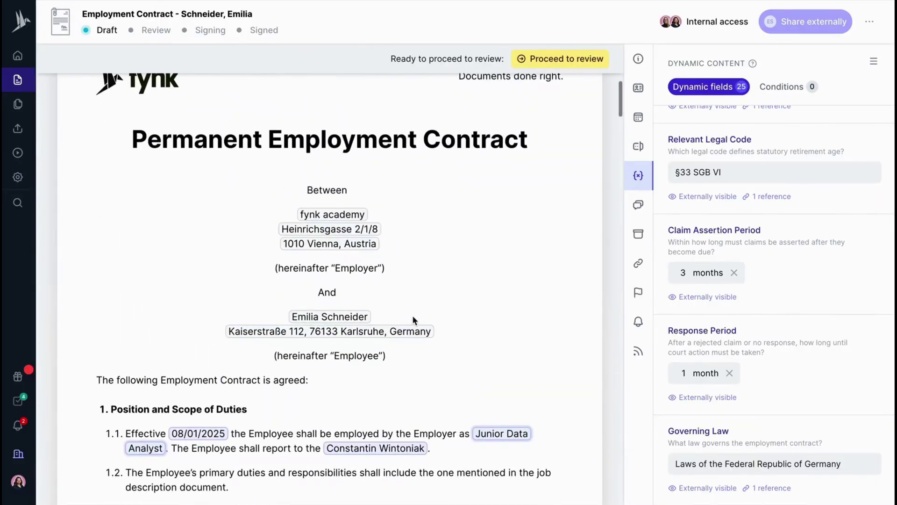
{"action": "scroll", "coordinate": [412, 319], "scroll_direction": "up", "scroll_amount": 2}
{"action": "left_click", "coordinate": [367, 90]}
{"action": "left_click", "coordinate": [363, 141]}
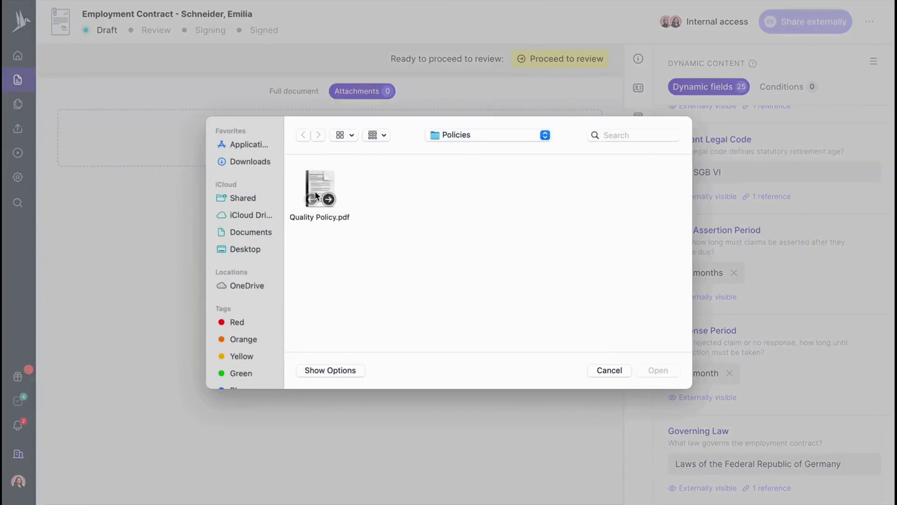
{"action": "left_click", "coordinate": [316, 195]}
{"action": "left_click", "coordinate": [658, 370]}
{"action": "left_click", "coordinate": [503, 133]}
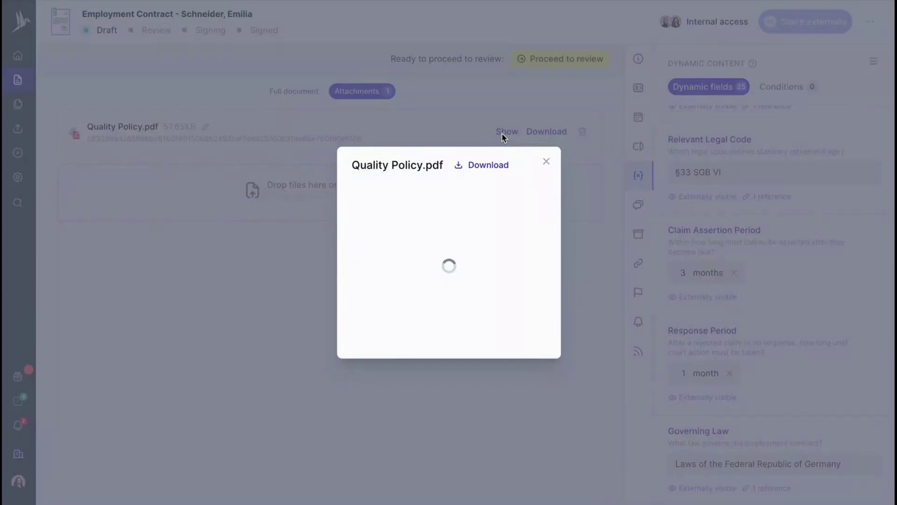
Close the Quality Policy.pdf preview, return to the Full document, and scroll through its rendered preview.
{"action": "scroll", "coordinate": [494, 230], "scroll_direction": "down", "scroll_amount": 5}
{"action": "scroll", "coordinate": [495, 230], "scroll_direction": "down", "scroll_amount": 4}
{"action": "key", "text": "Escape"}
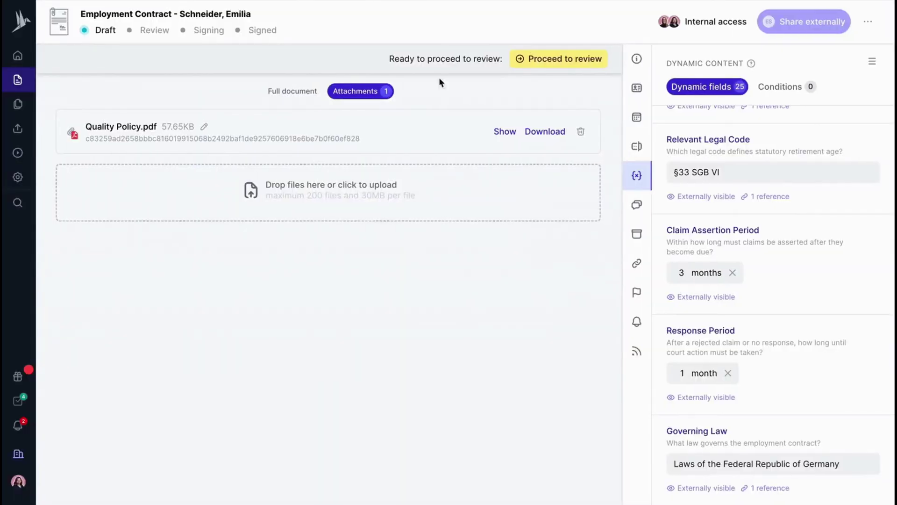
{"action": "left_click", "coordinate": [292, 90]}
{"action": "left_click", "coordinate": [577, 93]}
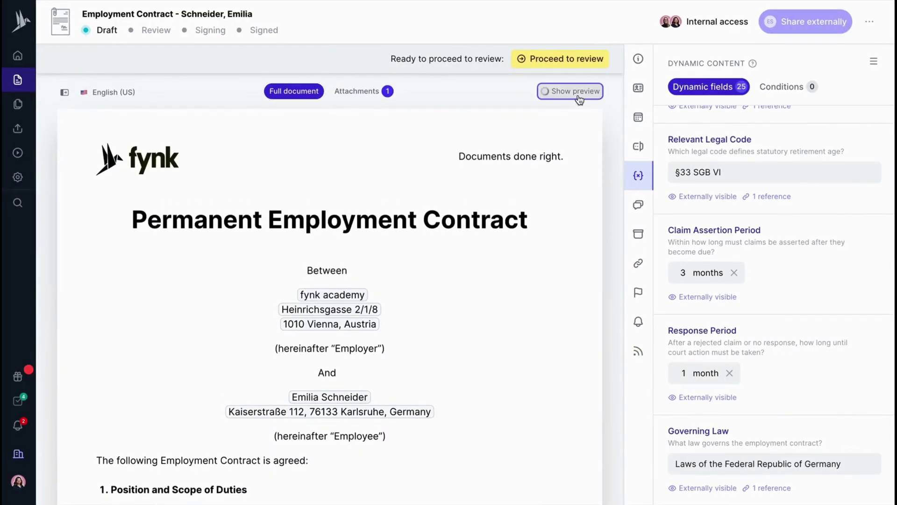
{"action": "scroll", "coordinate": [593, 259], "scroll_direction": "down", "scroll_amount": 3}
{"action": "scroll", "coordinate": [593, 259], "scroll_direction": "down", "scroll_amount": 5}
{"action": "scroll", "coordinate": [594, 262], "scroll_direction": "down", "scroll_amount": 3}
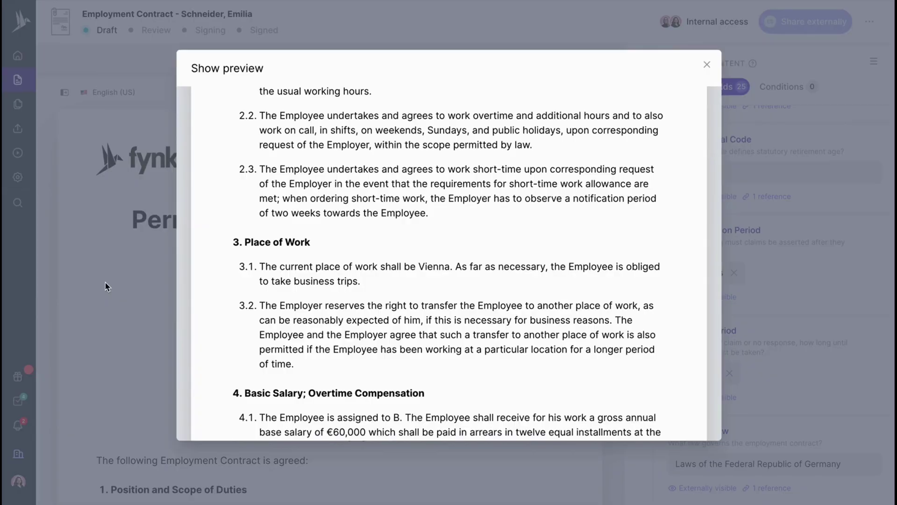
{"action": "left_click", "coordinate": [105, 286]}
{"action": "scroll", "coordinate": [425, 288], "scroll_direction": "down", "scroll_amount": 2}
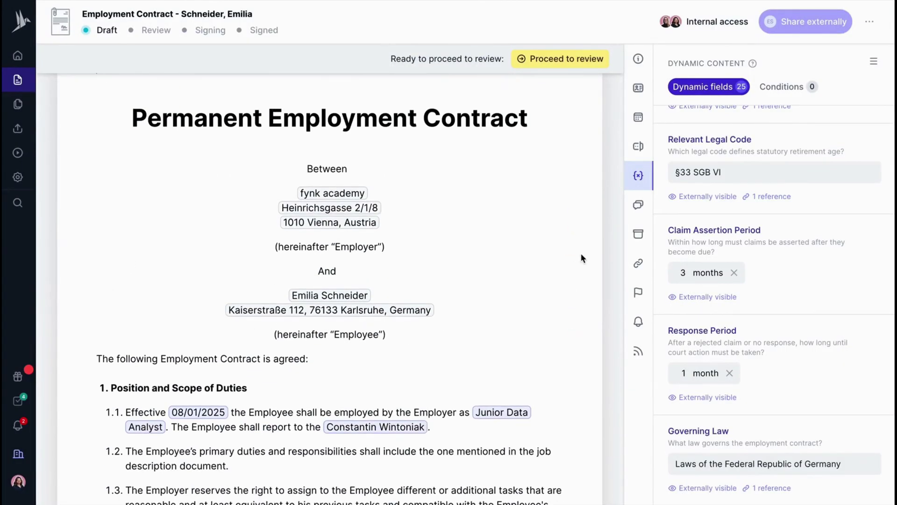
In General settings, choose contract type Employment Contract, signature type Simple (SES), and team HR.
{"action": "left_click", "coordinate": [639, 58]}
{"action": "left_click", "coordinate": [884, 130]}
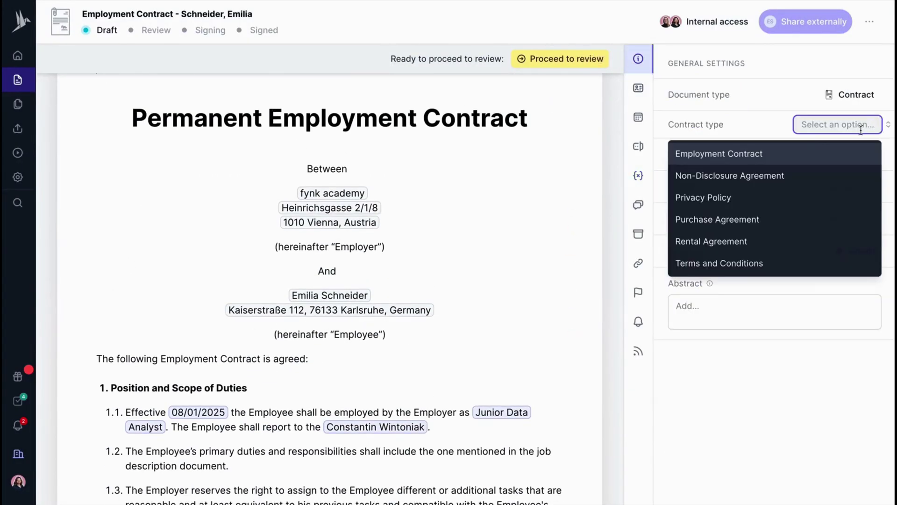
{"action": "left_click", "coordinate": [766, 154]}
{"action": "left_click", "coordinate": [837, 156]}
{"action": "left_click", "coordinate": [837, 179]}
{"action": "left_click", "coordinate": [872, 189]}
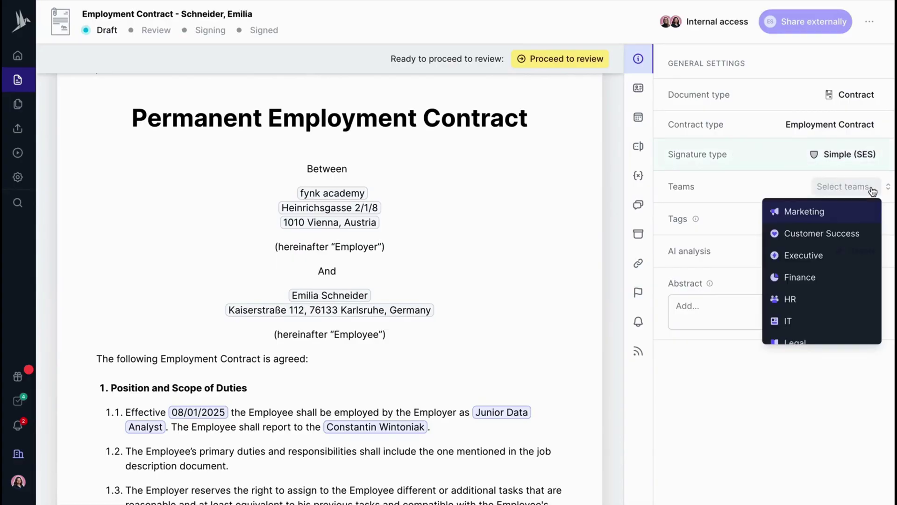
{"action": "left_click", "coordinate": [795, 299]}
{"action": "left_click", "coordinate": [851, 246]}
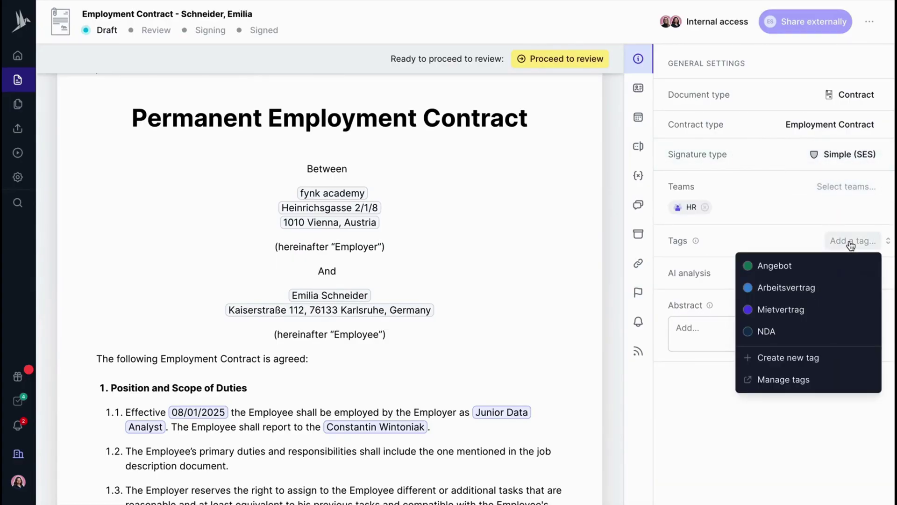
{"action": "left_click", "coordinate": [801, 241]}
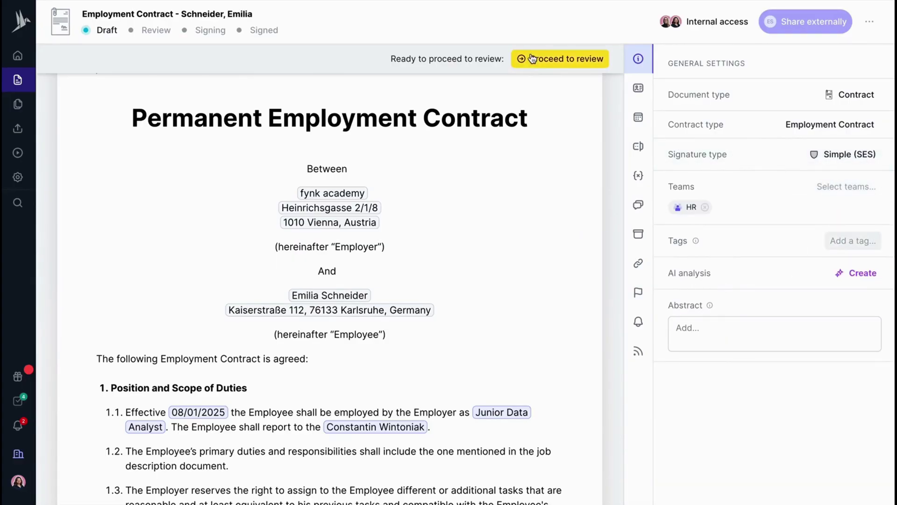
Run the Employment Contract playbook analysis from the Checkpoints panel.
{"action": "left_click", "coordinate": [639, 176]}
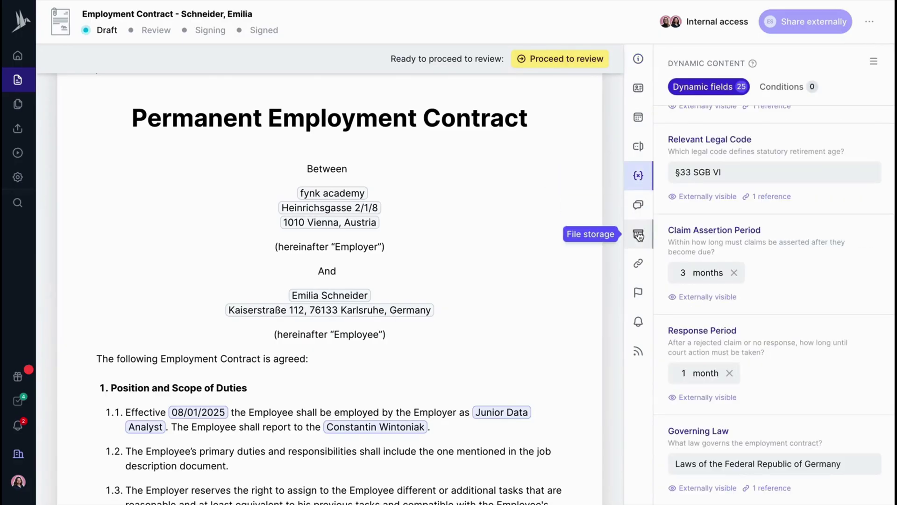
{"action": "left_click", "coordinate": [638, 263]}
{"action": "left_click", "coordinate": [638, 292]}
{"action": "left_click", "coordinate": [769, 312]}
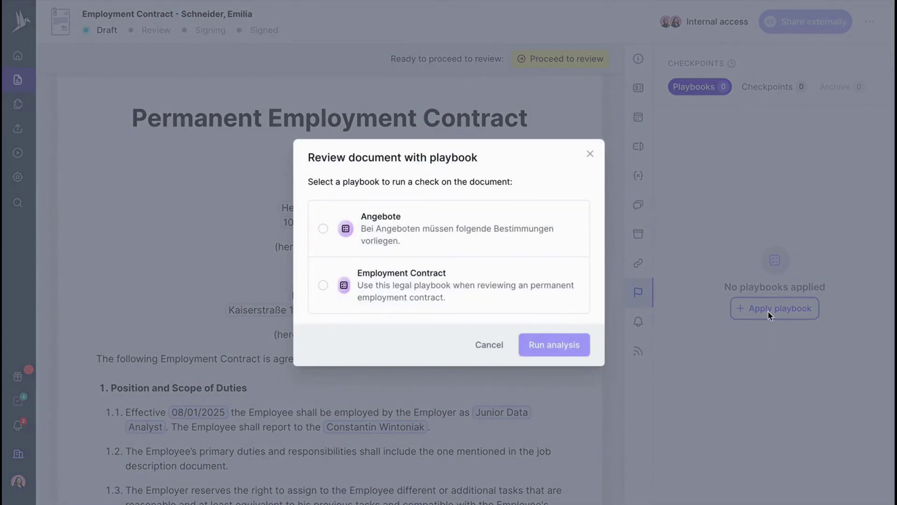
{"action": "left_click", "coordinate": [440, 287]}
{"action": "left_click", "coordinate": [550, 348]}
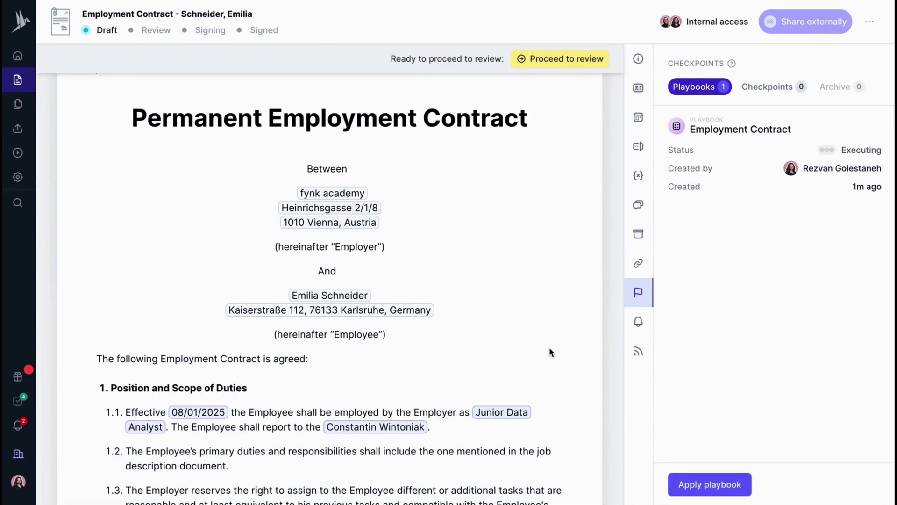
Review the playbook results, showing the job title and pension timing references, then turn on editing.
{"action": "left_click", "coordinate": [736, 166]}
{"action": "scroll", "coordinate": [740, 187], "scroll_direction": "down", "scroll_amount": 2}
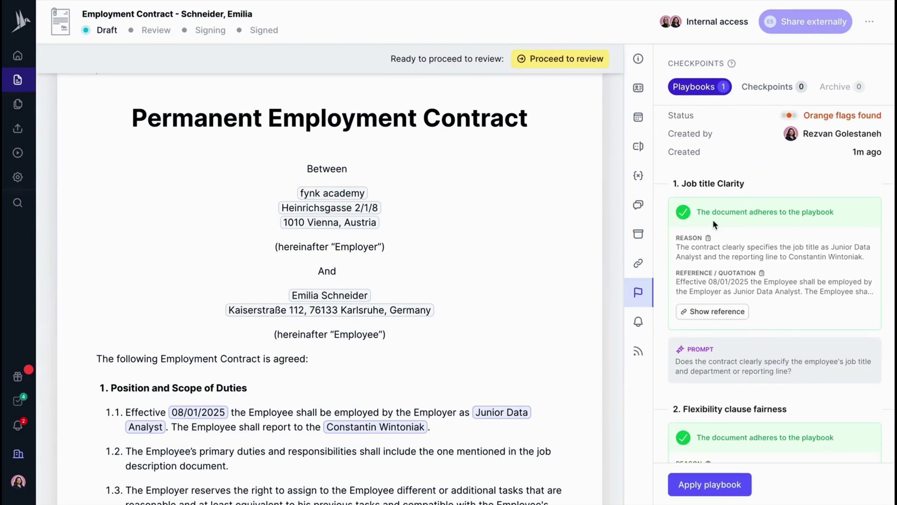
{"action": "left_click", "coordinate": [710, 313]}
{"action": "scroll", "coordinate": [709, 317], "scroll_direction": "down", "scroll_amount": 4}
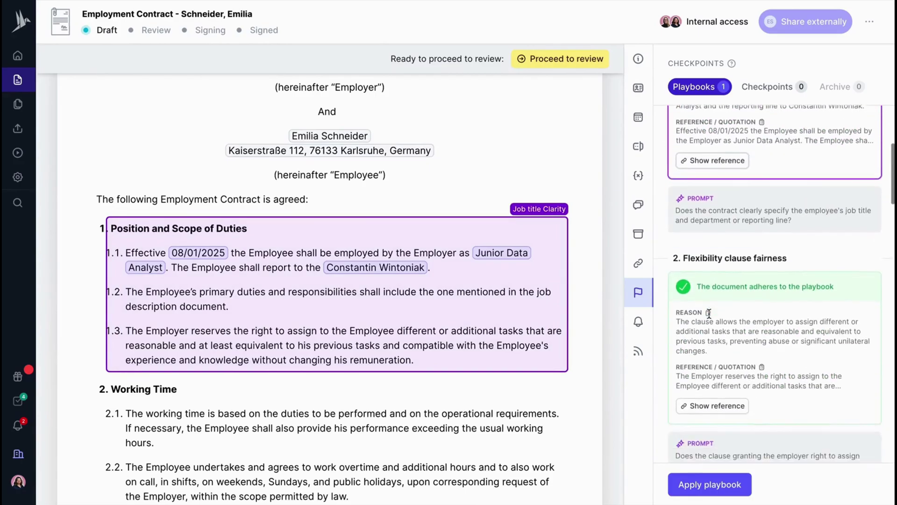
{"action": "scroll", "coordinate": [710, 317], "scroll_direction": "down", "scroll_amount": 3}
{"action": "scroll", "coordinate": [709, 313], "scroll_direction": "down", "scroll_amount": 3}
{"action": "scroll", "coordinate": [709, 313], "scroll_direction": "down", "scroll_amount": 4}
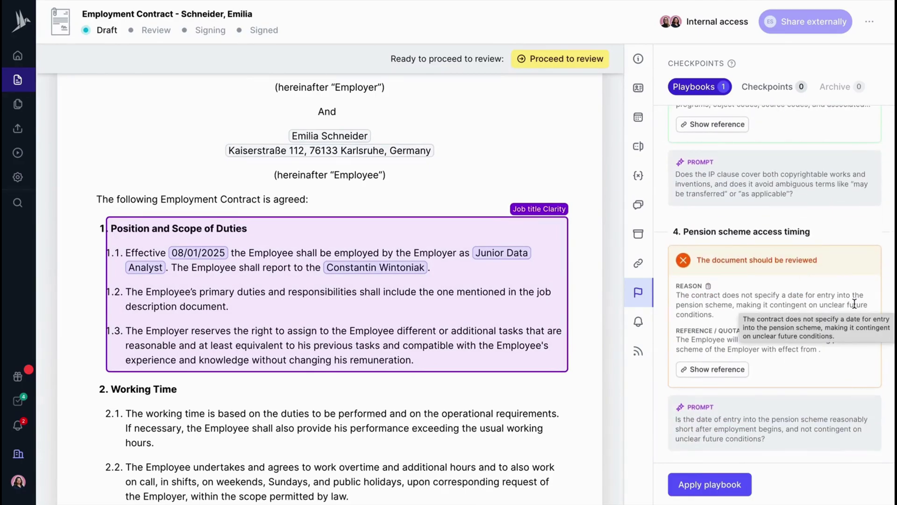
{"action": "scroll", "coordinate": [841, 290], "scroll_direction": "down", "scroll_amount": 2}
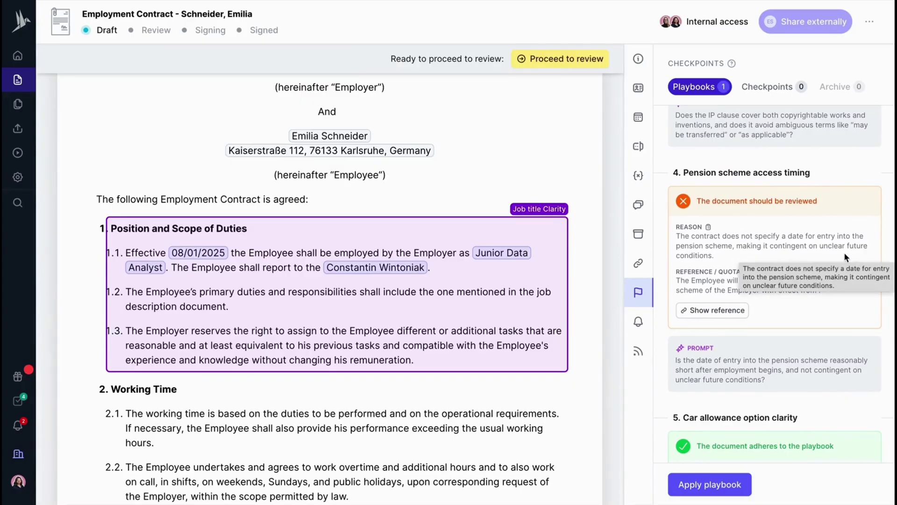
{"action": "left_click", "coordinate": [703, 310]}
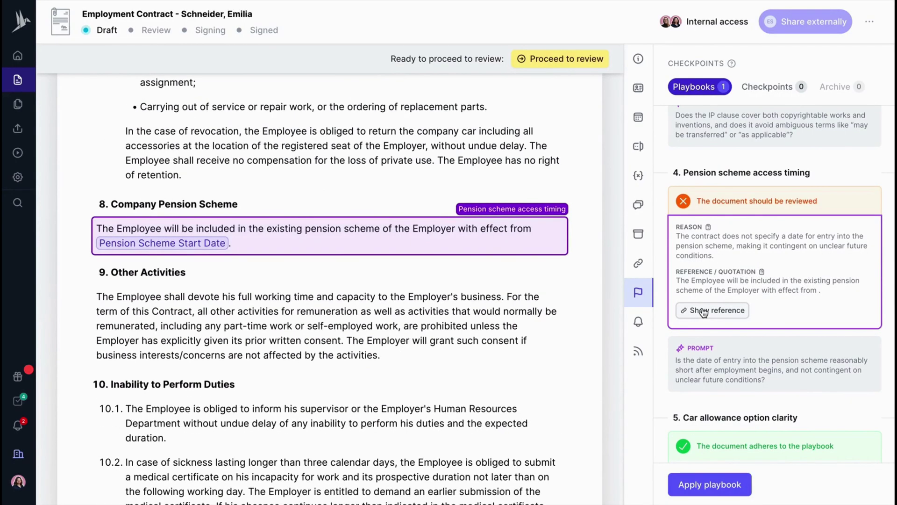
{"action": "scroll", "coordinate": [701, 307], "scroll_direction": "down", "scroll_amount": 2}
{"action": "scroll", "coordinate": [702, 307], "scroll_direction": "down", "scroll_amount": 5}
{"action": "left_click", "coordinate": [869, 22]}
{"action": "left_click", "coordinate": [835, 50]}
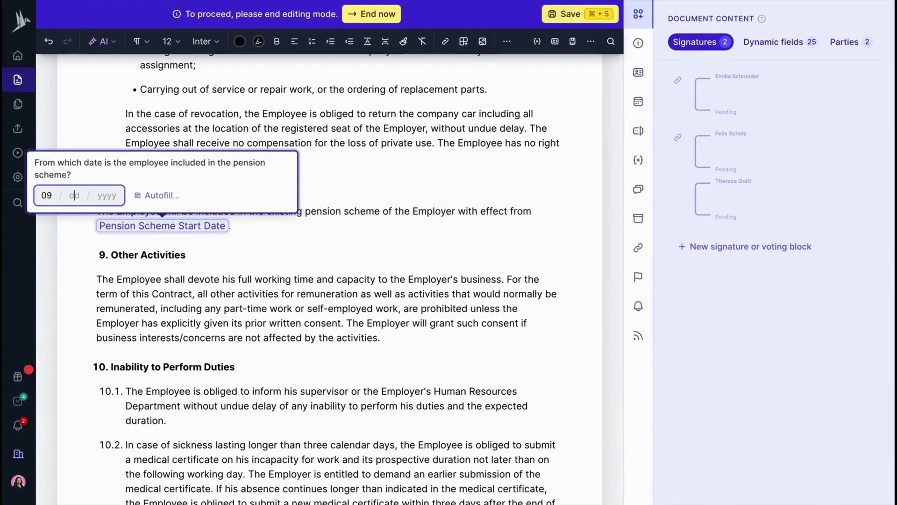
Complete the pension start date as 09/01/2025, rerun the Employment Contract playbook, and save.
{"action": "type", "text": "025"}
{"action": "left_click", "coordinate": [266, 251]}
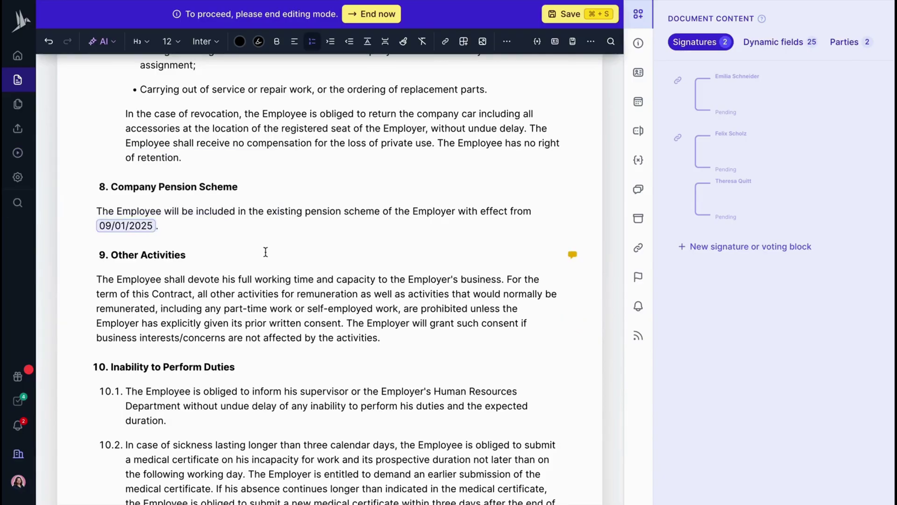
{"action": "left_click", "coordinate": [638, 276]}
{"action": "left_click", "coordinate": [710, 484]}
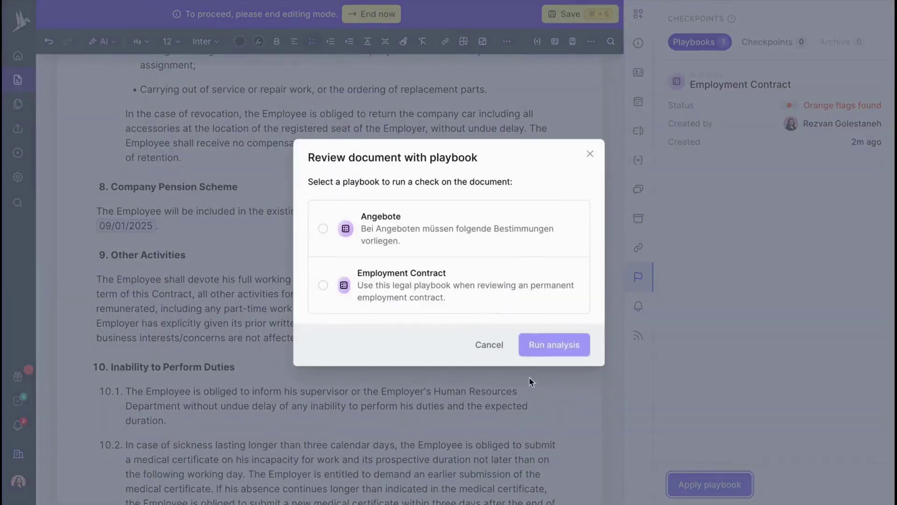
{"action": "left_click", "coordinate": [322, 285]}
{"action": "left_click", "coordinate": [557, 345]}
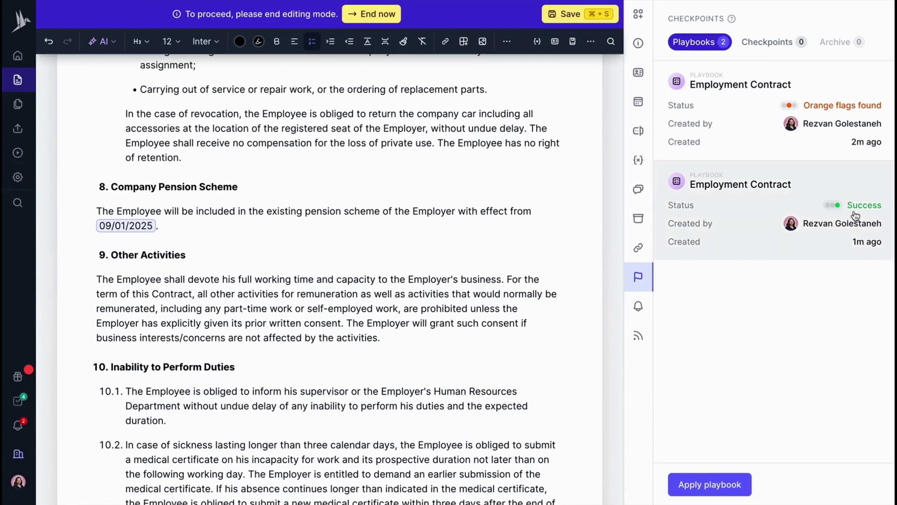
{"action": "left_click", "coordinate": [585, 16]}
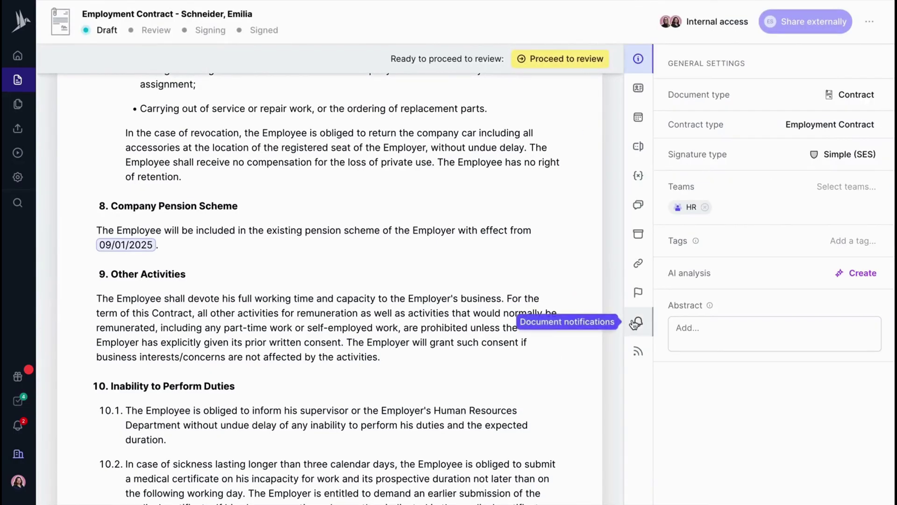
End editing mode and browse the document's Notifications and Tasks tabs.
{"action": "left_click", "coordinate": [636, 323]}
{"action": "mouse_move", "coordinate": [771, 146]}
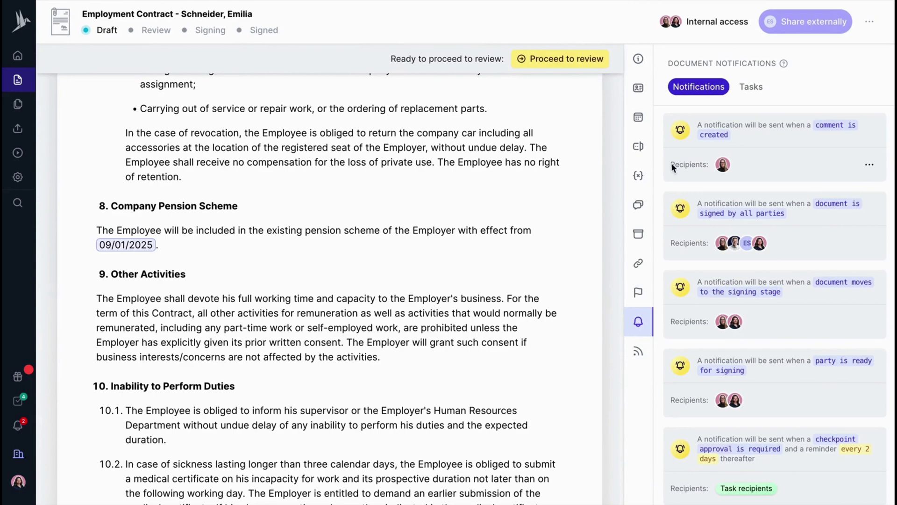
{"action": "scroll", "coordinate": [692, 229], "scroll_direction": "down", "scroll_amount": 2}
{"action": "scroll", "coordinate": [770, 304], "scroll_direction": "down", "scroll_amount": 5}
{"action": "scroll", "coordinate": [848, 377], "scroll_direction": "down", "scroll_amount": 2}
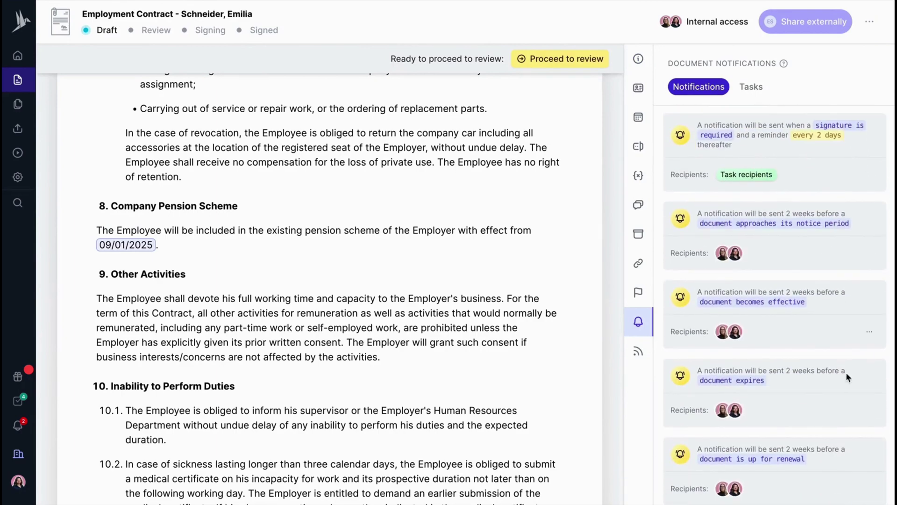
{"action": "left_click", "coordinate": [751, 87]}
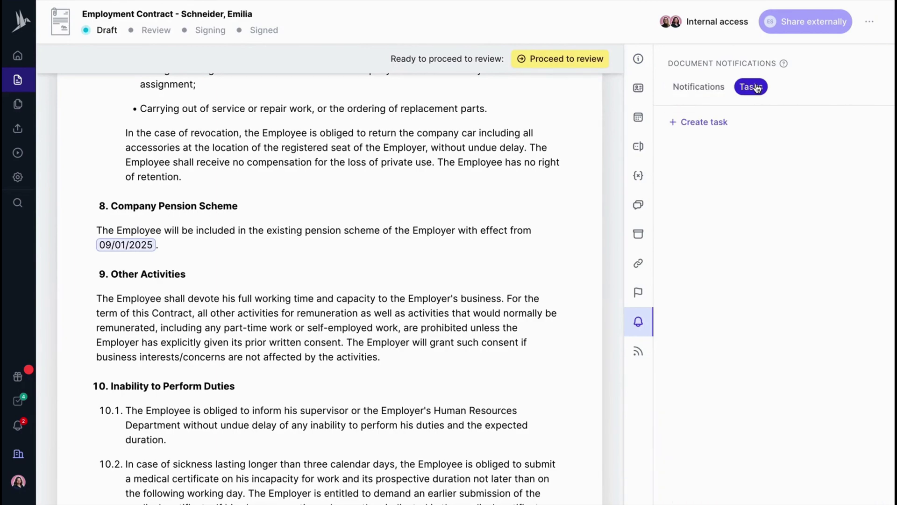
{"action": "left_click", "coordinate": [699, 86]}
{"action": "left_click", "coordinate": [644, 214]}
{"action": "left_click", "coordinate": [736, 440]}
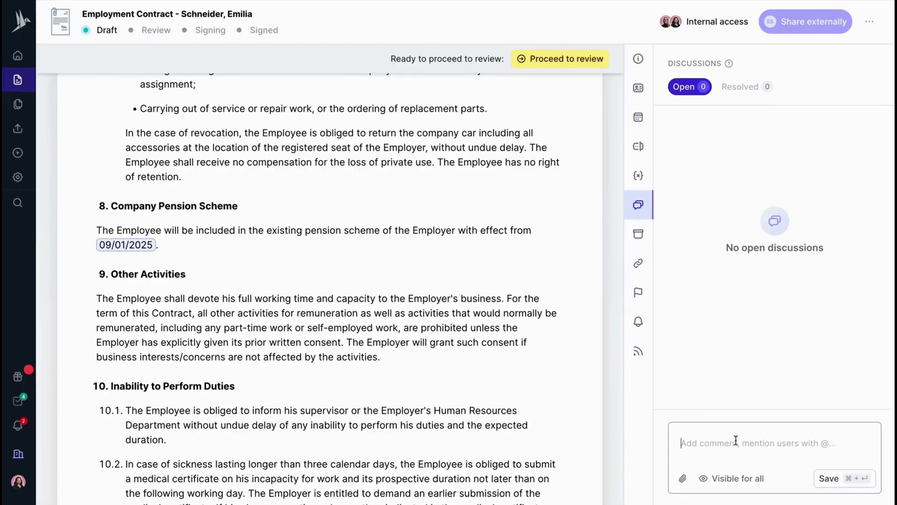
{"action": "type", "text": "Hey @"}
{"action": "key", "text": "Return"}
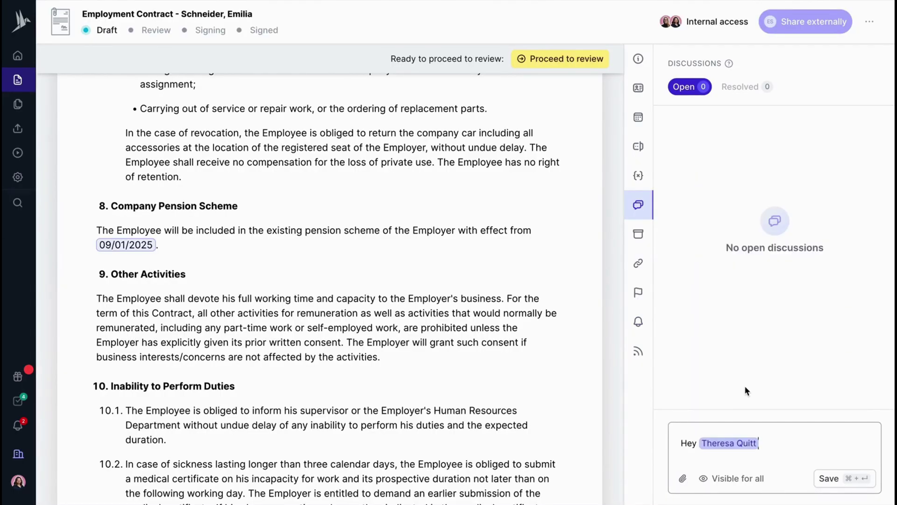
{"action": "type", "text": "n 8, please check if it's ok."}
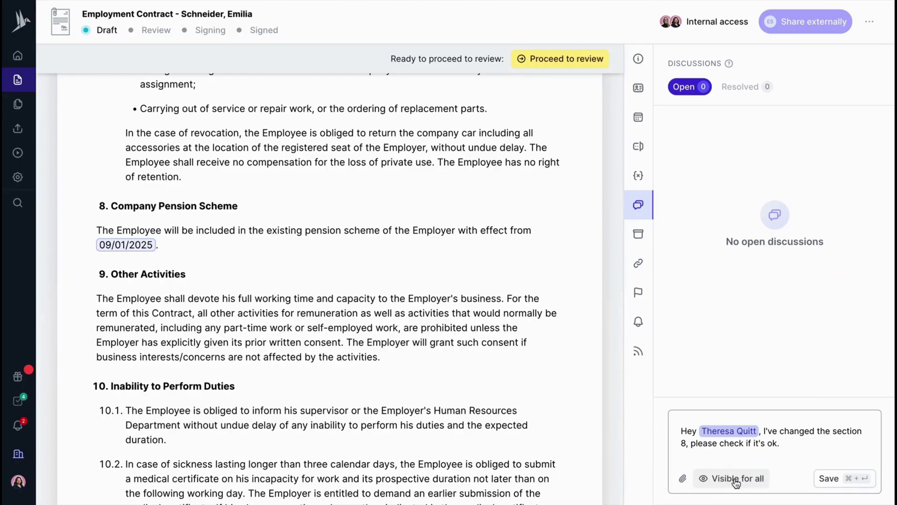
{"action": "left_click", "coordinate": [731, 478]}
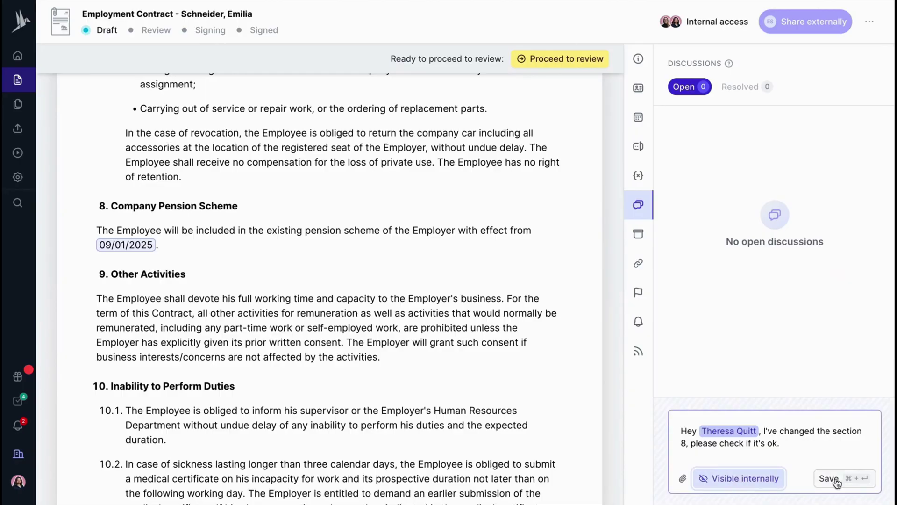
{"action": "left_click", "coordinate": [829, 478]}
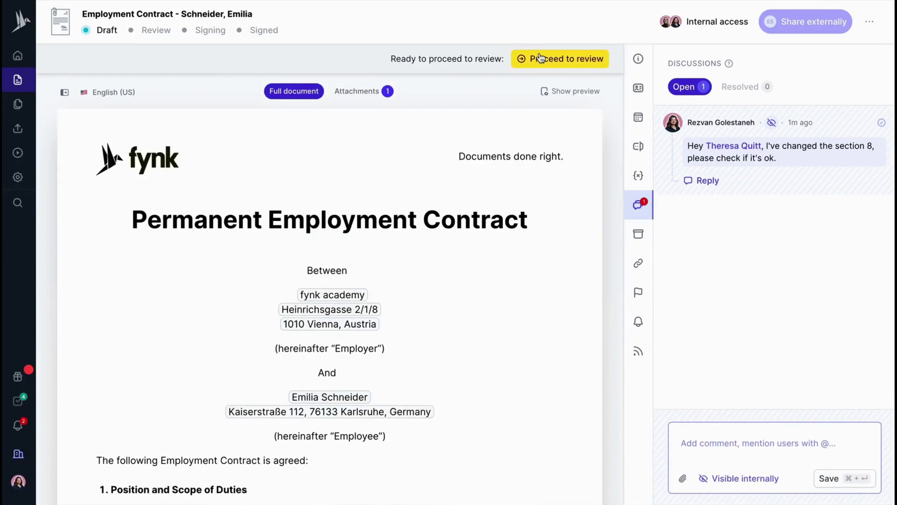
Move the contract into review, skip external sharing, and start the signing process.
{"action": "left_click", "coordinate": [551, 59]}
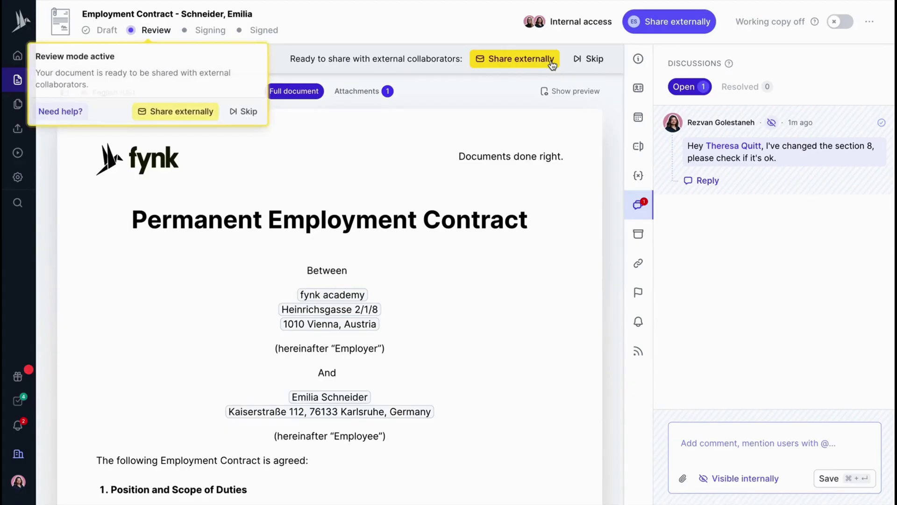
{"action": "left_click", "coordinate": [643, 67]}
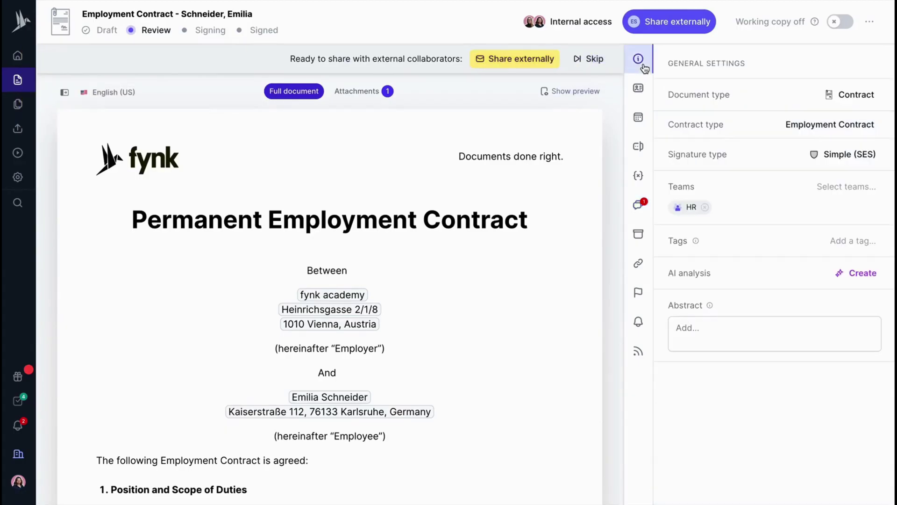
{"action": "left_click", "coordinate": [593, 60]}
{"action": "left_click", "coordinate": [559, 60]}
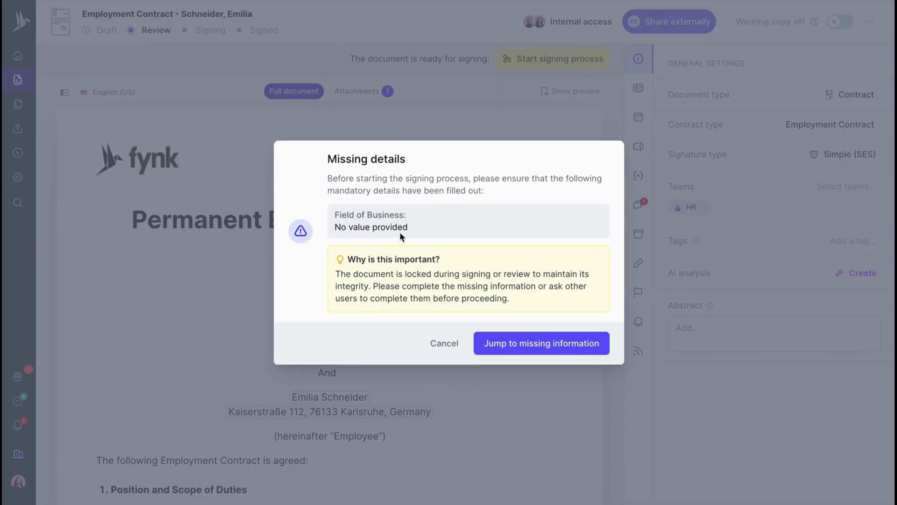
Fill the missing Field of Business with AI.
{"action": "left_click", "coordinate": [528, 346]}
{"action": "type", "text": "AI"}
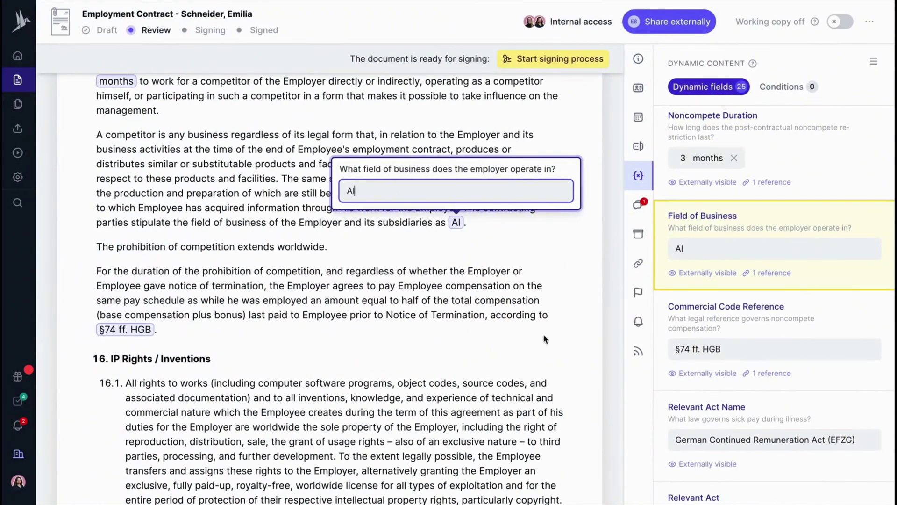
{"action": "key", "text": "Return"}
Enable ordered signing with simple signatures and move the second signatory to sign first.
{"action": "left_click", "coordinate": [570, 60]}
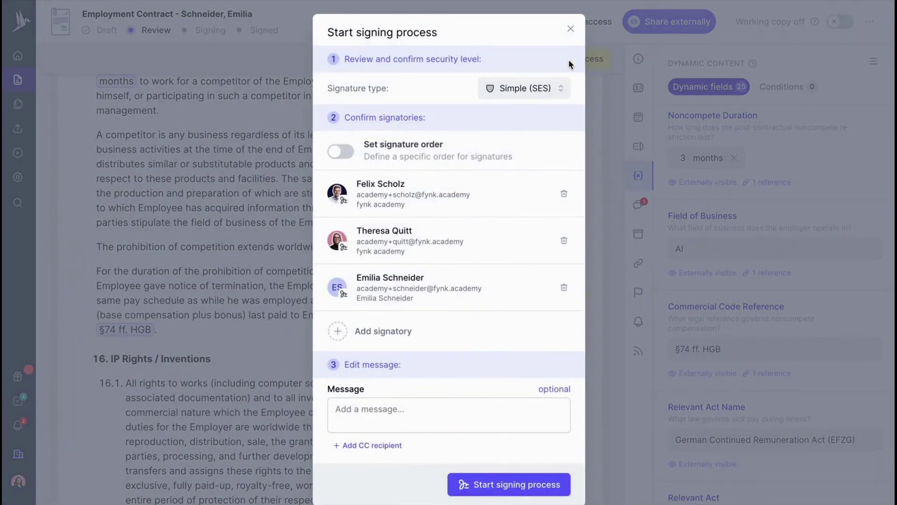
{"action": "left_click", "coordinate": [340, 151]}
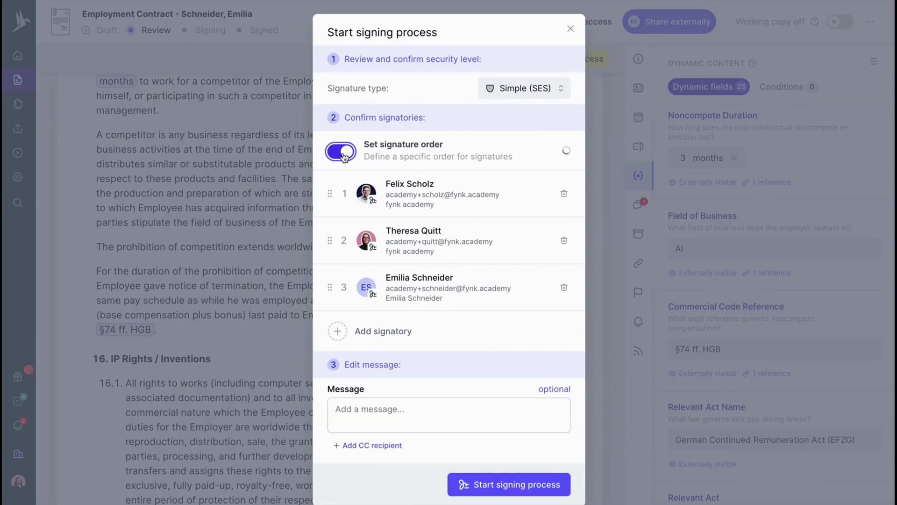
{"action": "left_click", "coordinate": [560, 88]}
{"action": "left_click", "coordinate": [386, 94]}
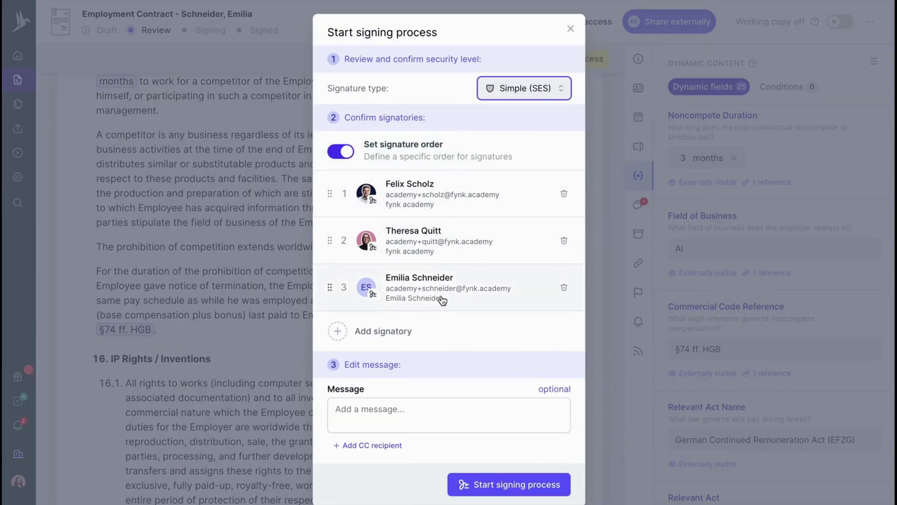
{"action": "left_click_drag", "start_coordinate": [330, 193], "coordinate": [330, 240]}
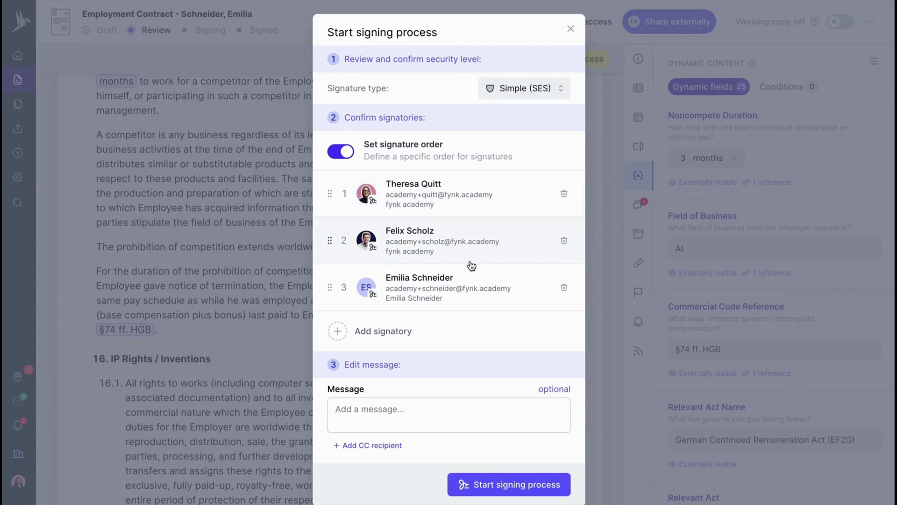
{"action": "scroll", "coordinate": [471, 265], "scroll_direction": "down", "scroll_amount": 1}
{"action": "left_click", "coordinate": [407, 393]}
{"action": "type", "text": "Please find the final draft of the employment contract attached!"}
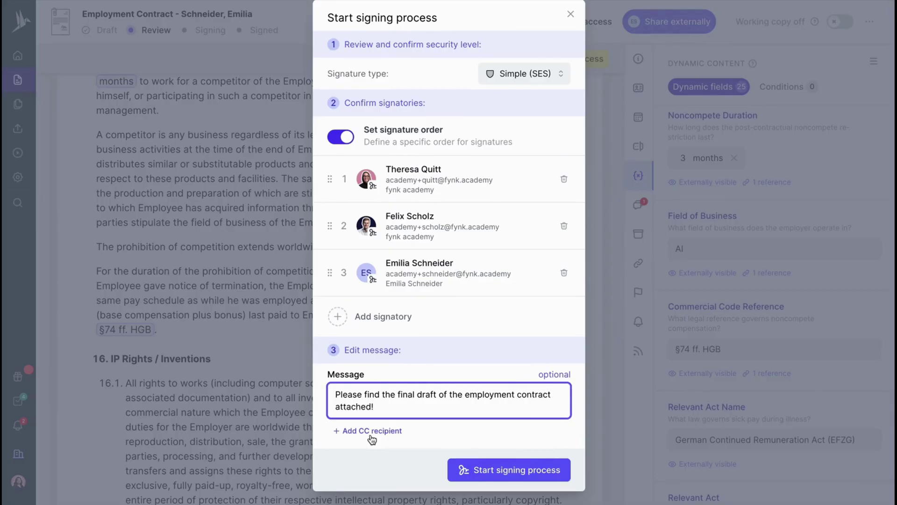
{"action": "left_click", "coordinate": [371, 430]}
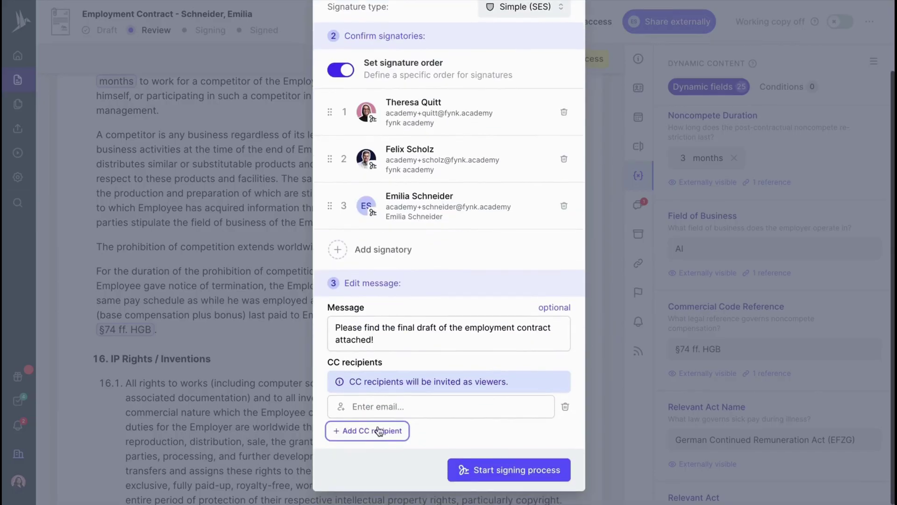
{"action": "left_click", "coordinate": [509, 486]}
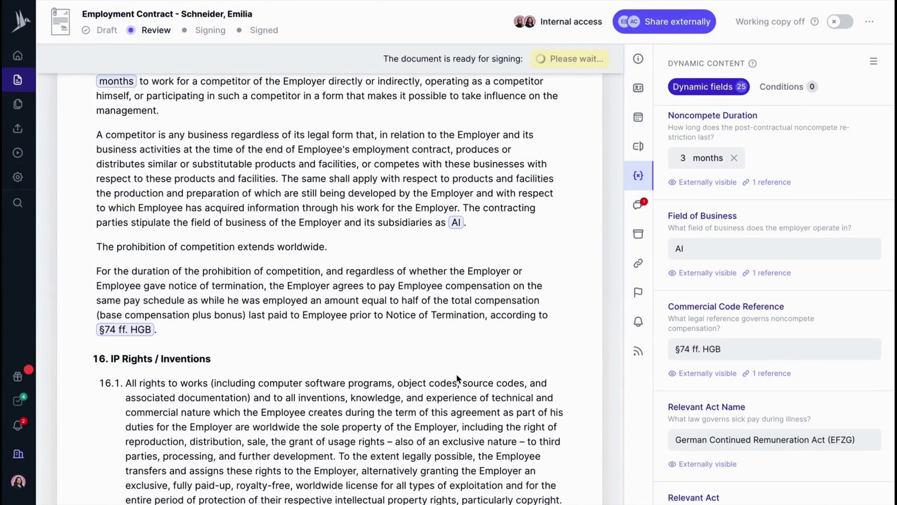